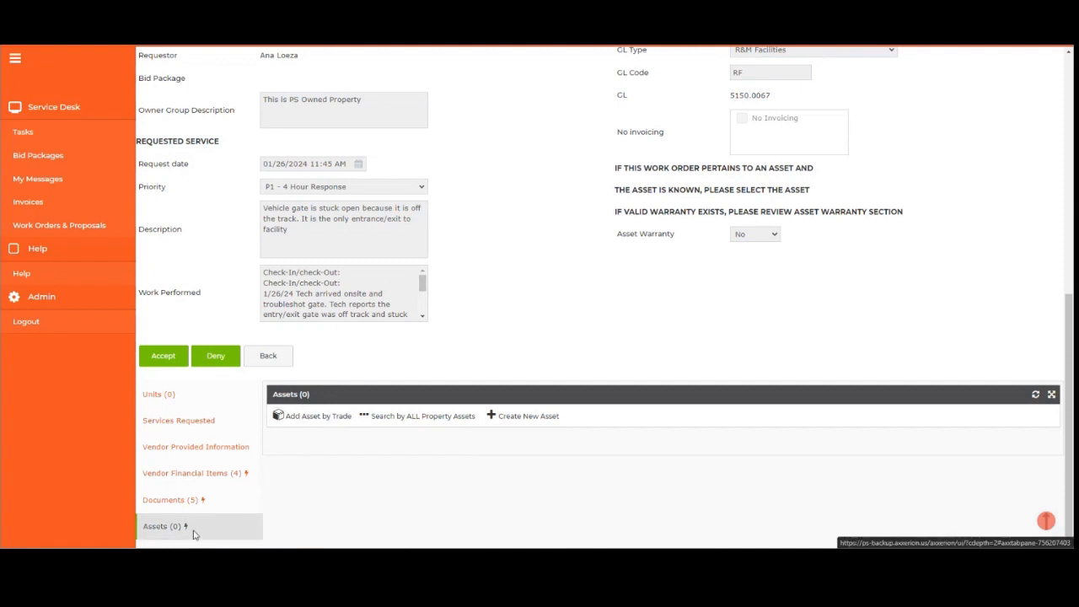
Step: Add the Vehicle Gate #3 asset at A Building, Westside, to the work order from the assets filtered by trade
left_click(285, 417)
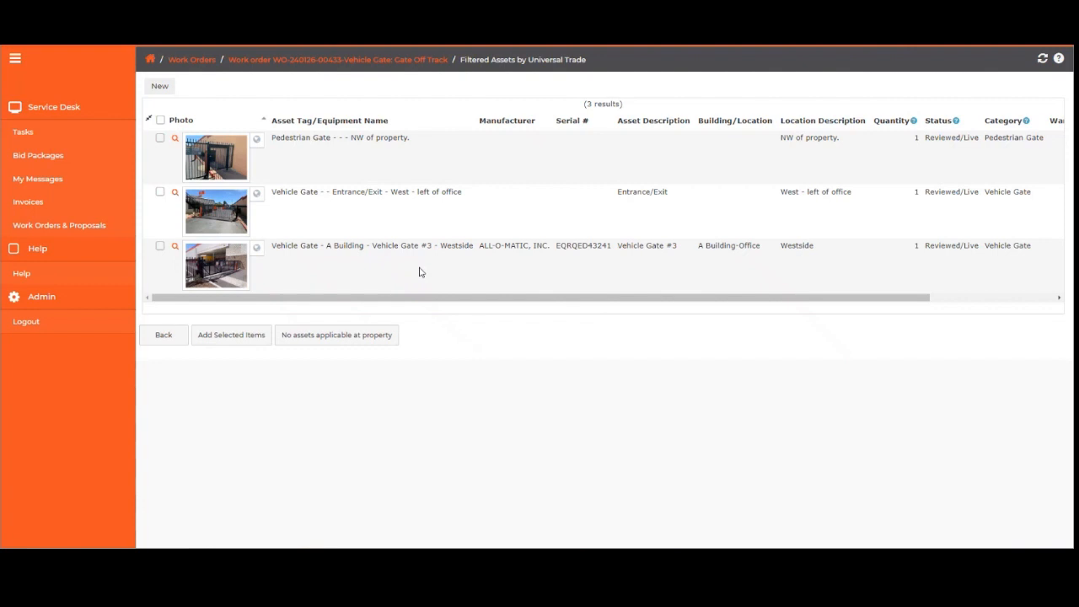
left_click(342, 267)
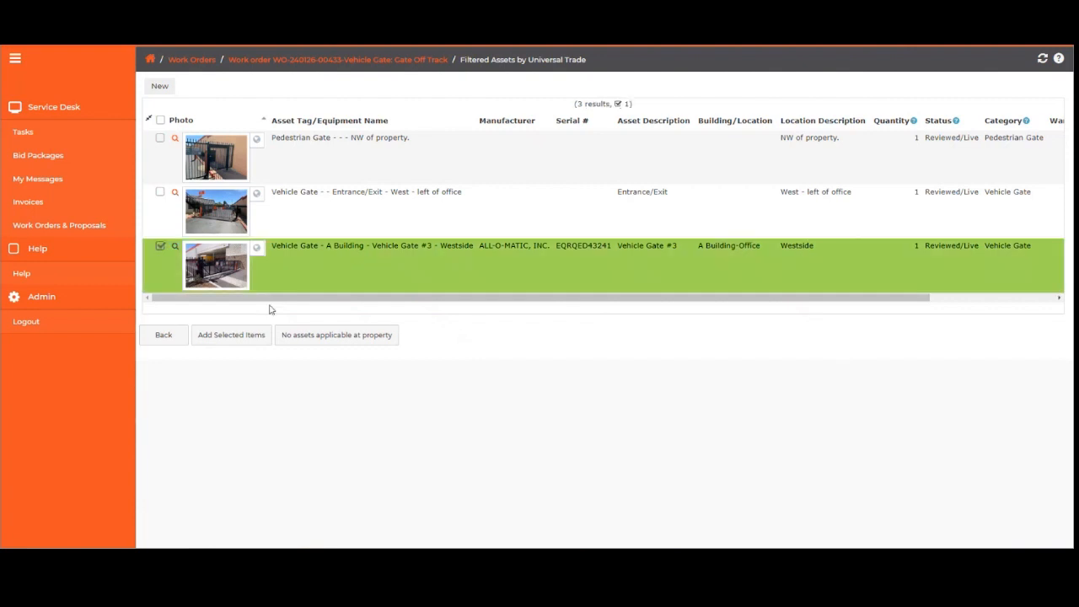
left_click(248, 341)
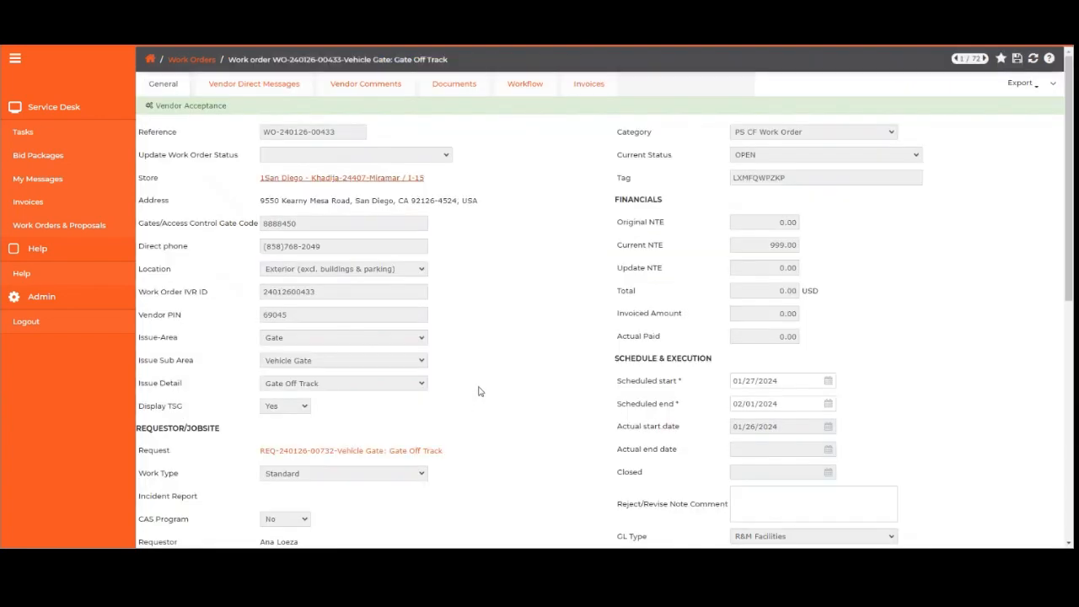
scroll(479, 382, "down", 6)
scroll(477, 383, "down", 1)
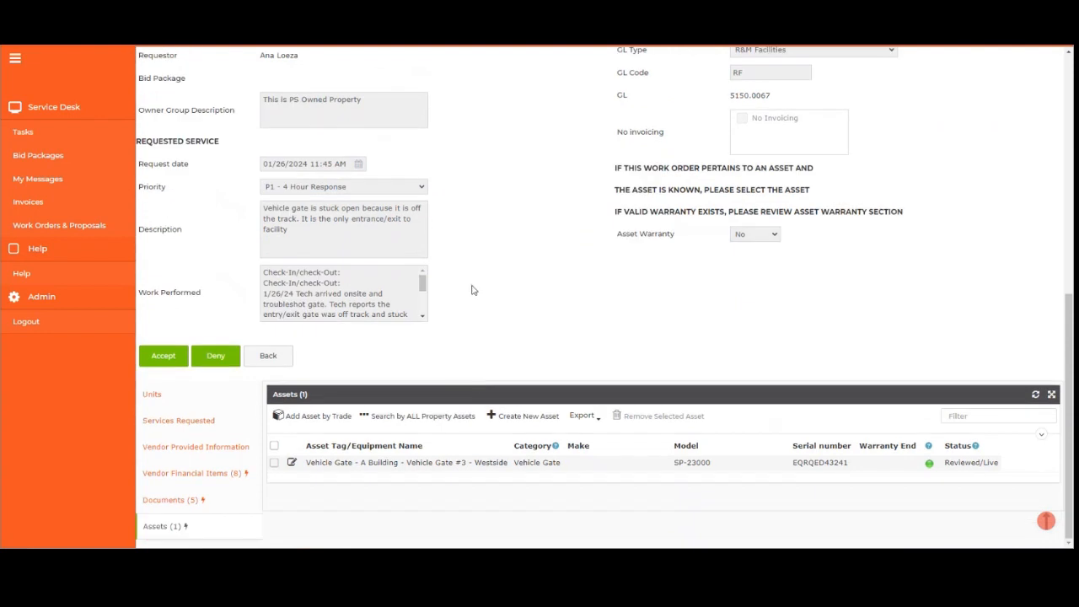
Step: Remove the Vehicle Gate #3 asset from the work order's asset list and confirm the deletion
left_click(485, 464)
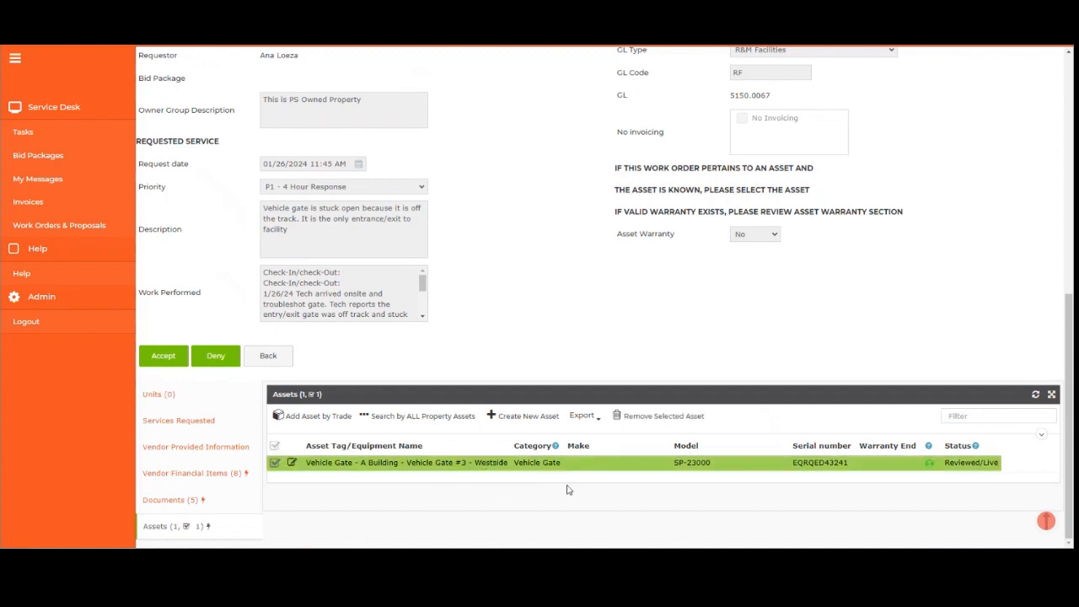
left_click(643, 416)
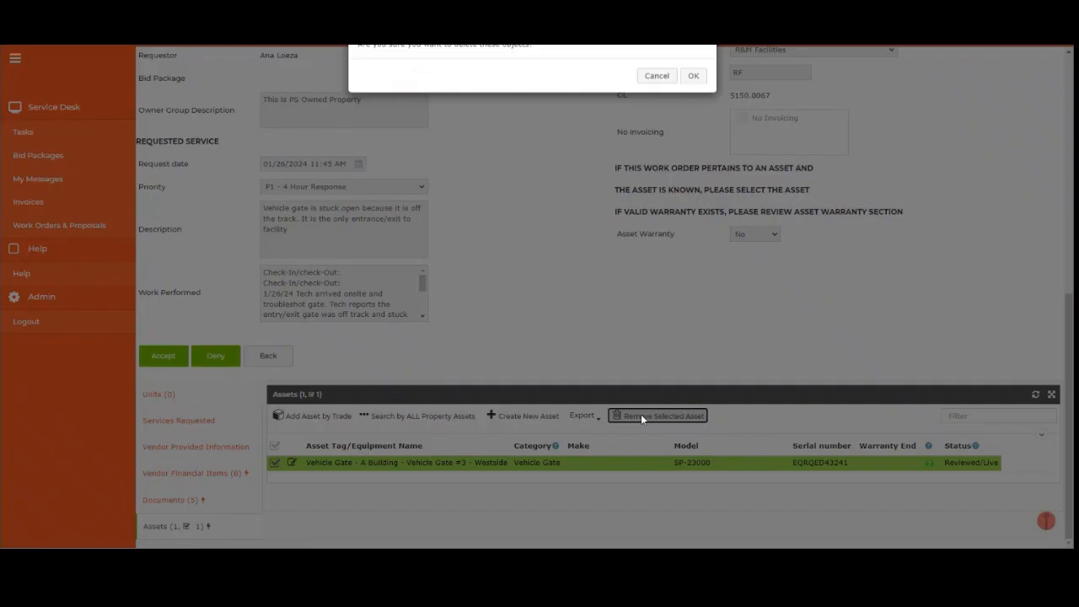
left_click(695, 82)
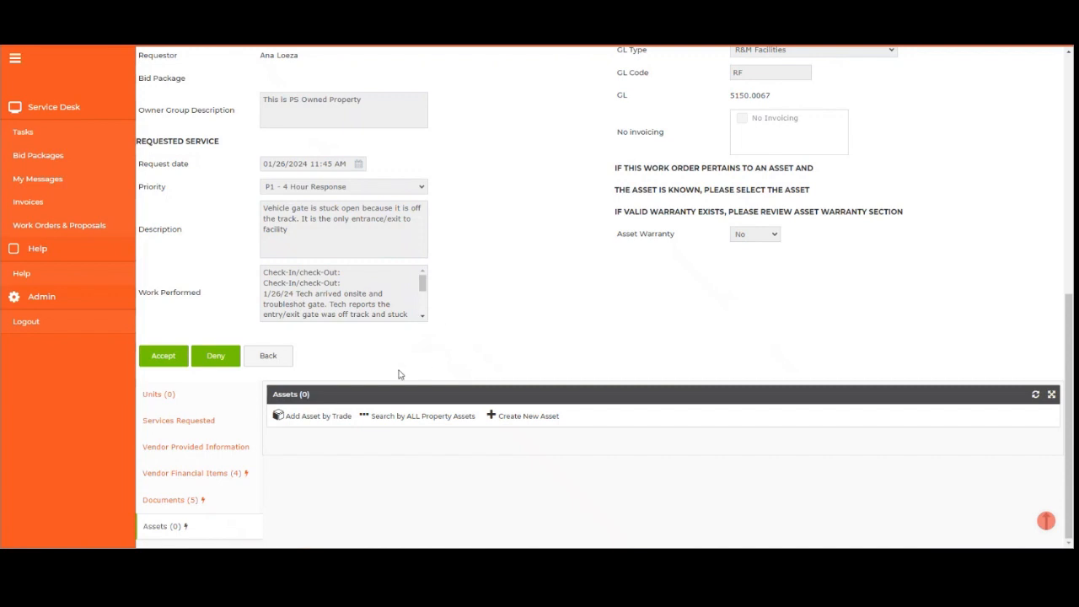
Step: Mark the work order as having no assets applicable at the property, leaving every trade-filtered asset unselected
left_click(284, 421)
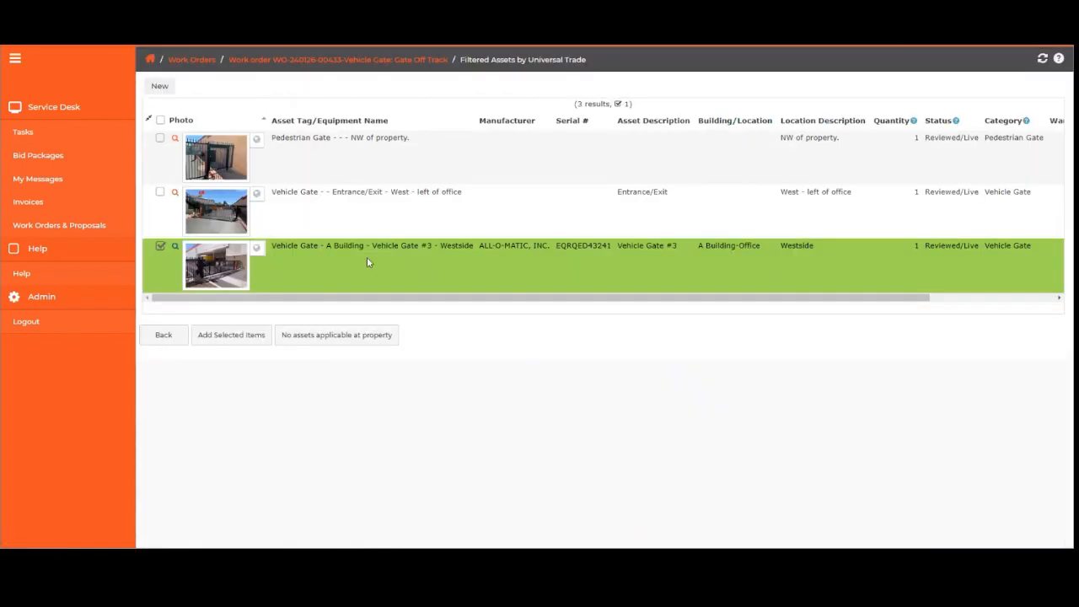
left_click(366, 262)
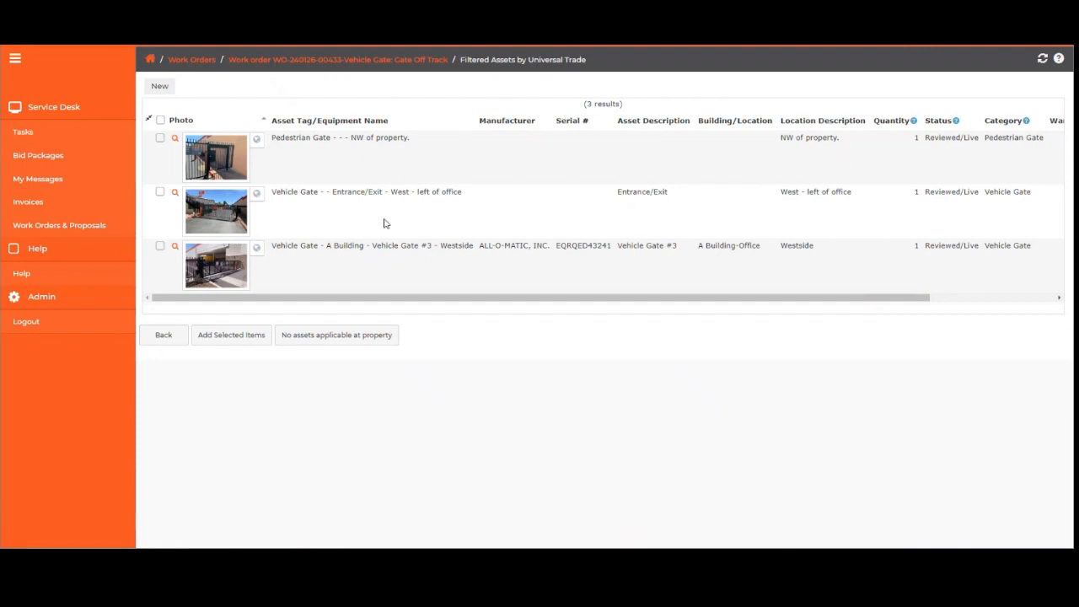
left_click(337, 337)
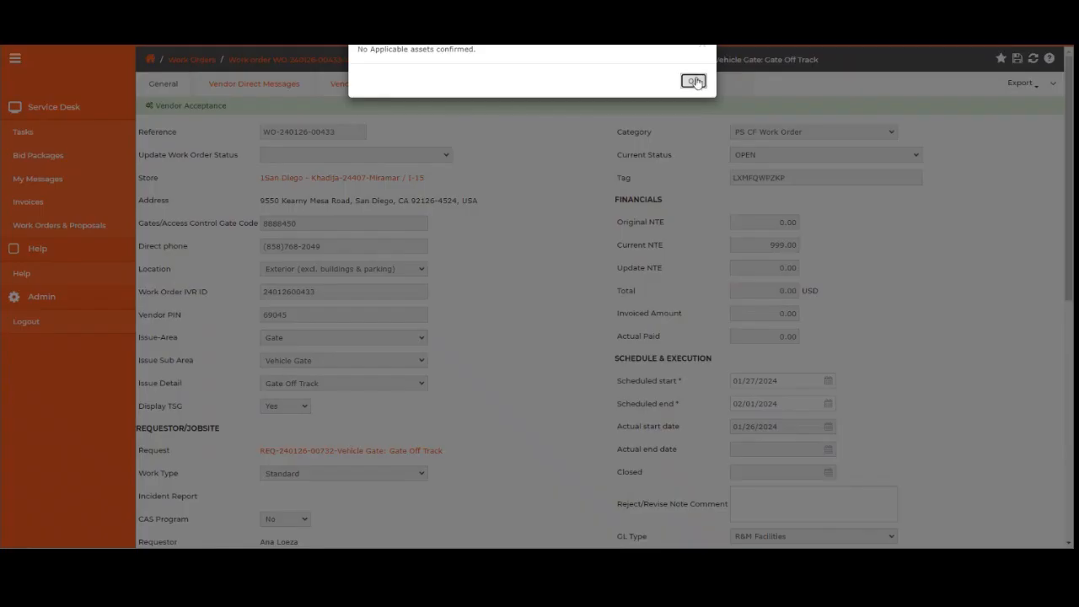
left_click(694, 81)
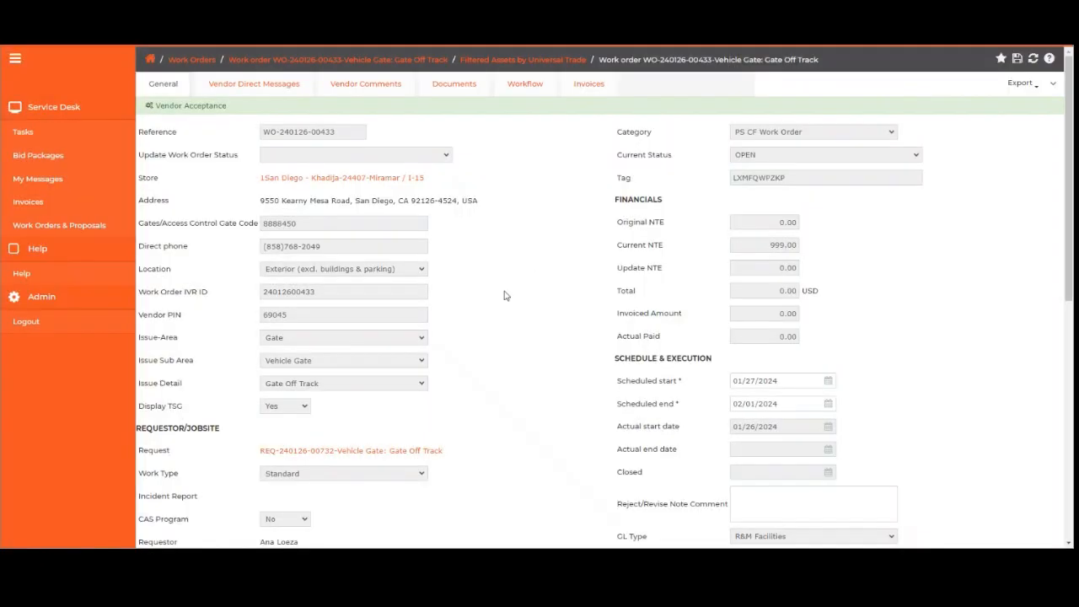
Step: Attach the Westside Vehicle Gate #3 asset to the work order using Add Asset by Trade
scroll(504, 295, "down", 6)
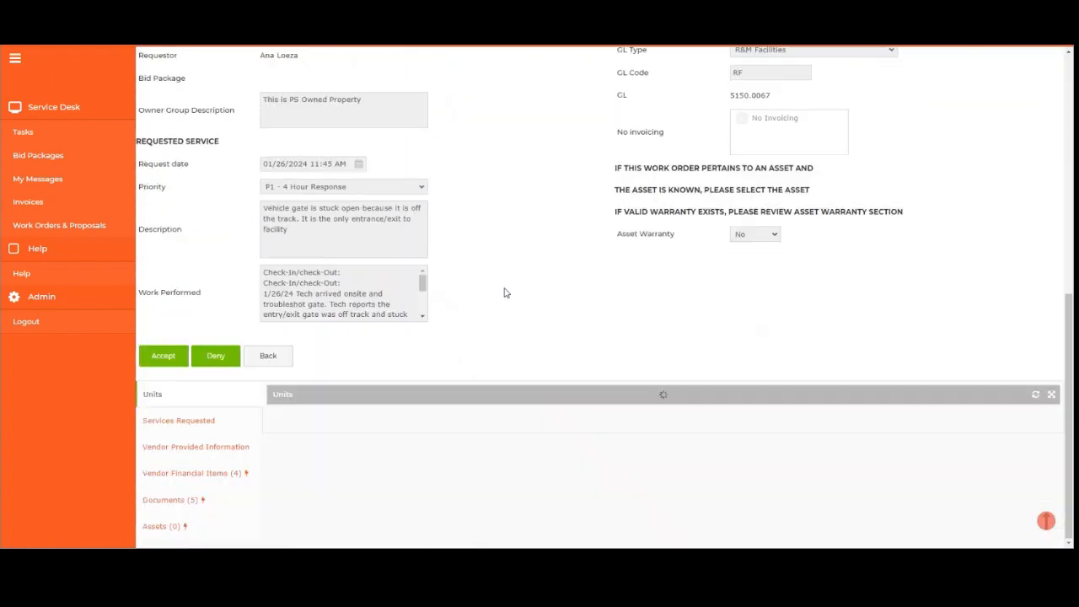
left_click(195, 526)
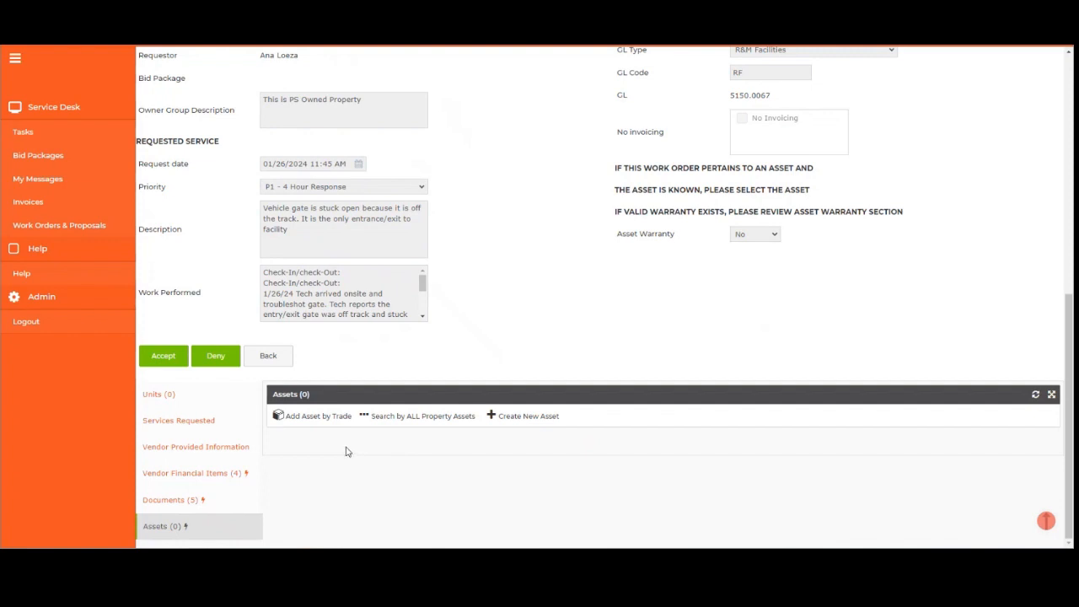
left_click(285, 418)
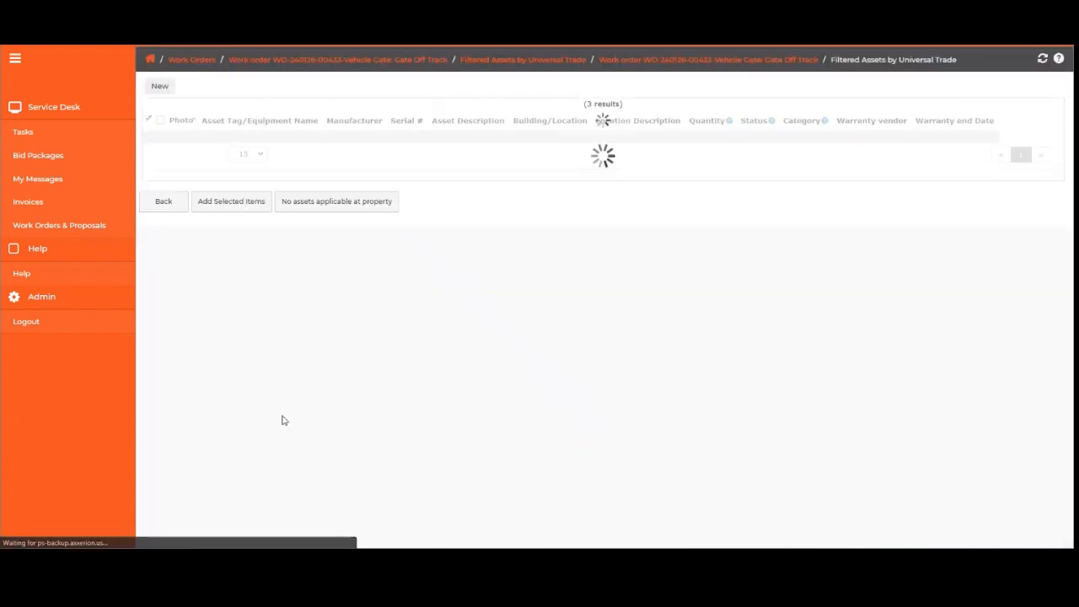
left_click(374, 278)
left_click(254, 345)
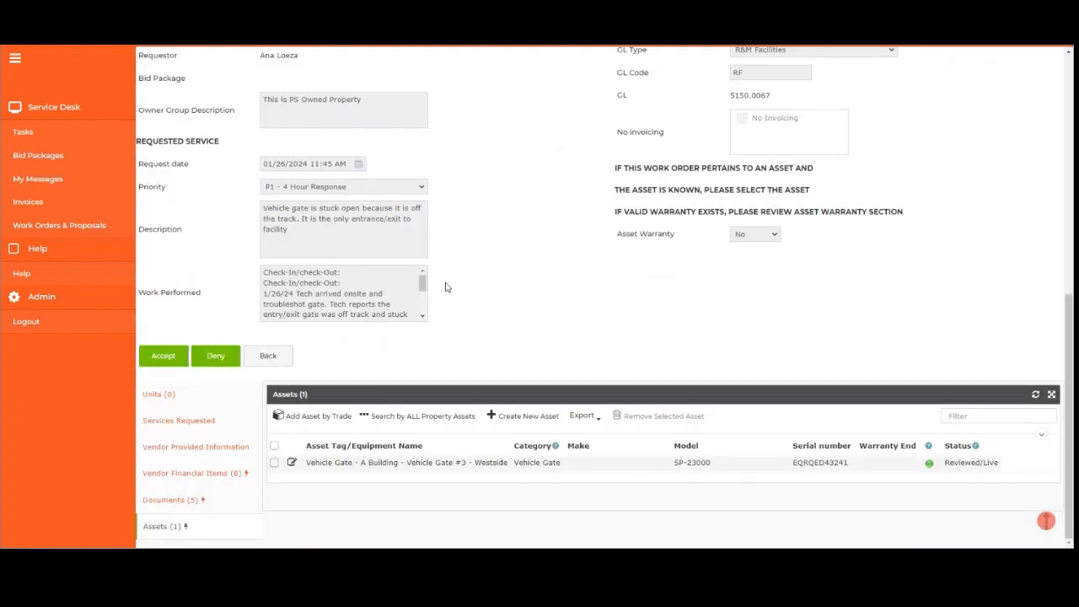
Step: Request retirement of the attached Vehicle Gate #3 asset with retired date 01/30/2024 and reason Wear and Tear, and confirm it
left_click(291, 464)
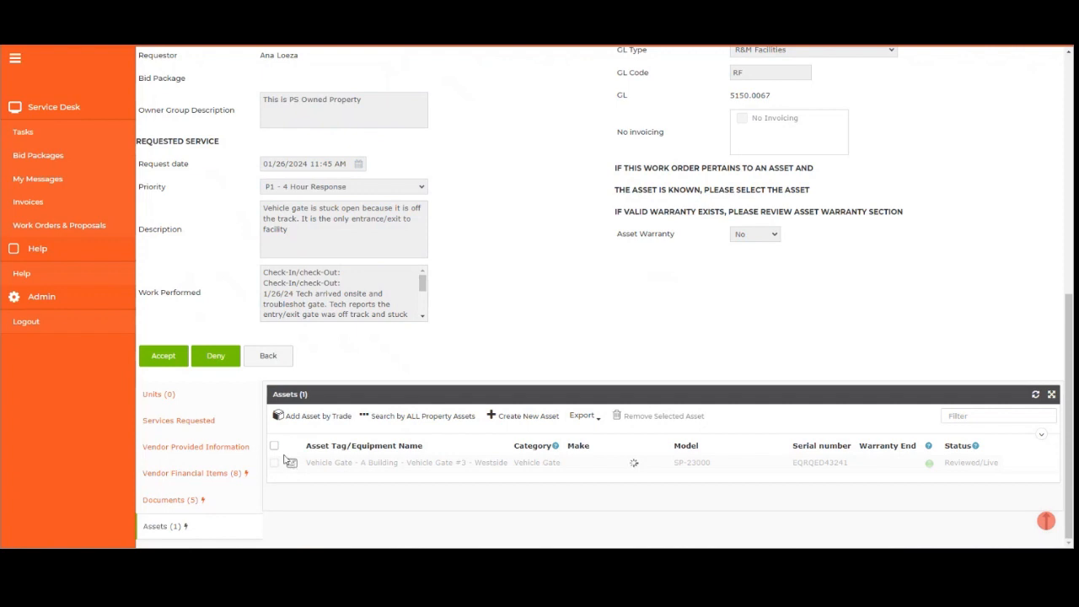
scroll(521, 313, "down", 2)
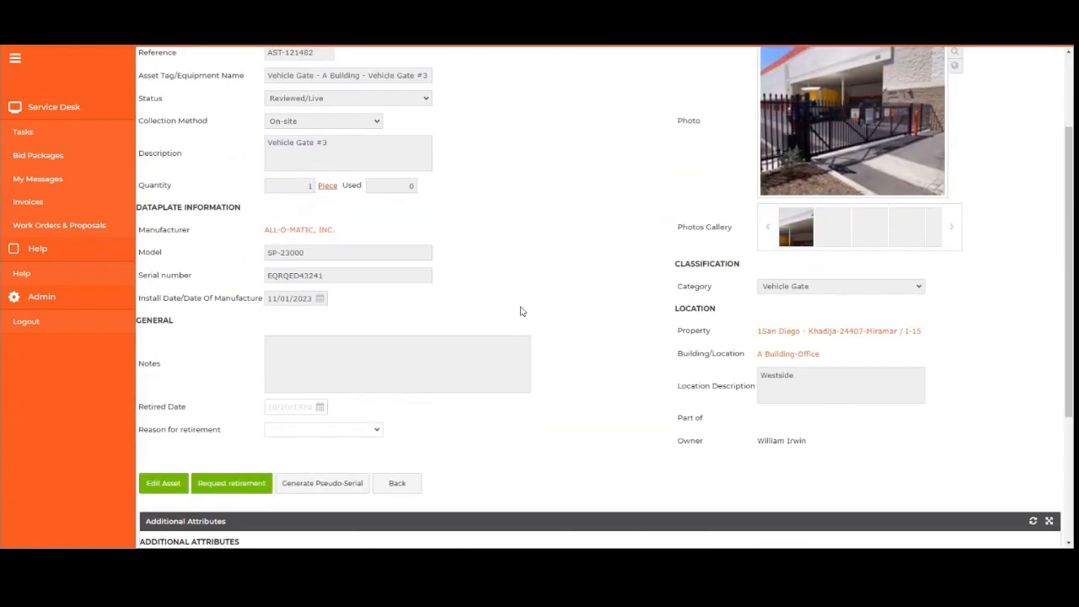
left_click(320, 409)
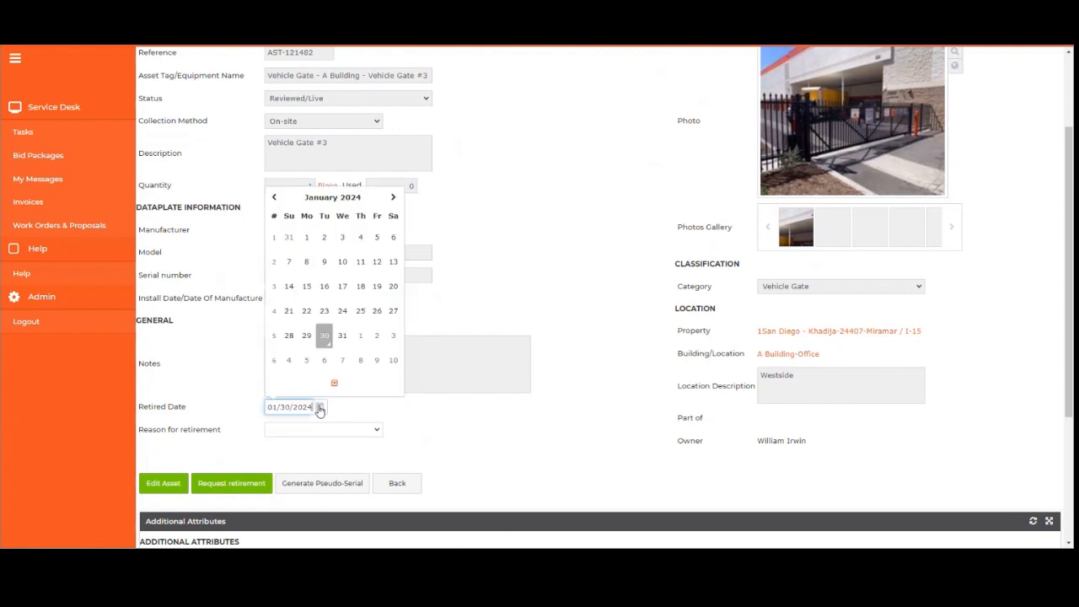
left_click(325, 338)
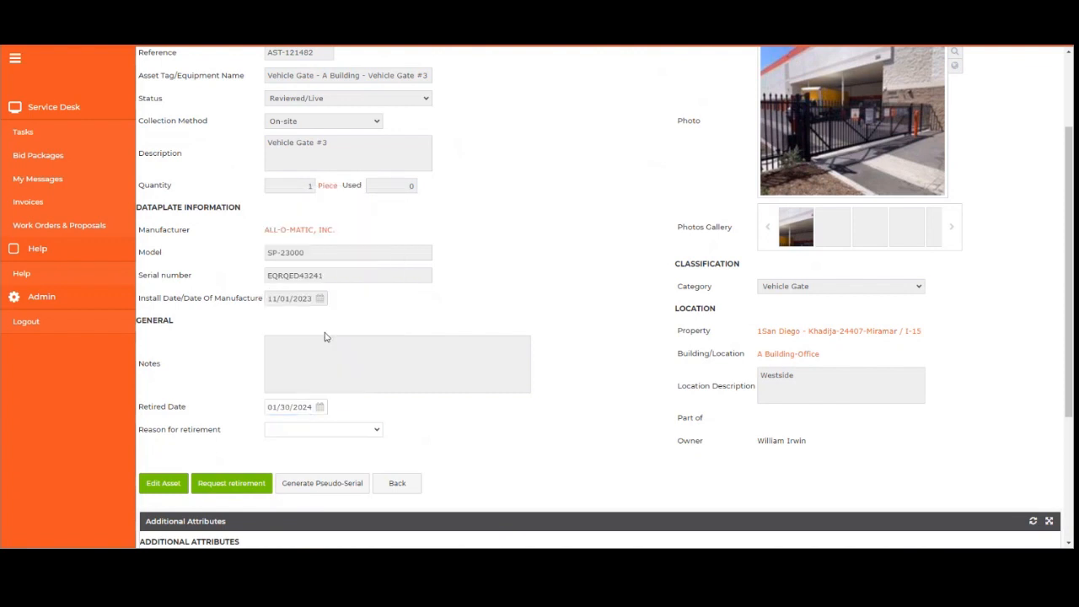
left_click(361, 432)
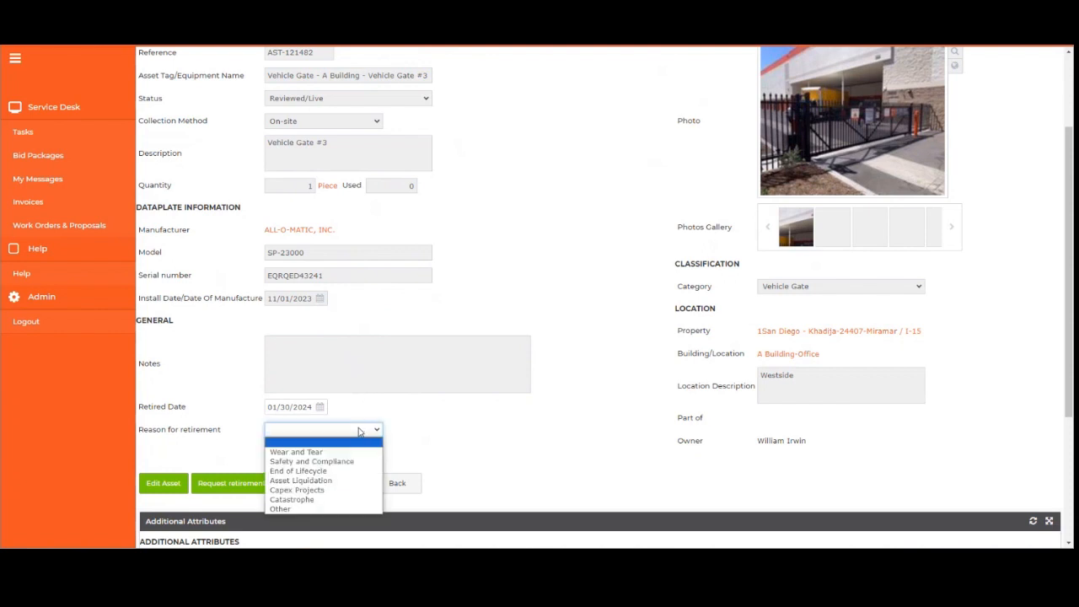
left_click(354, 452)
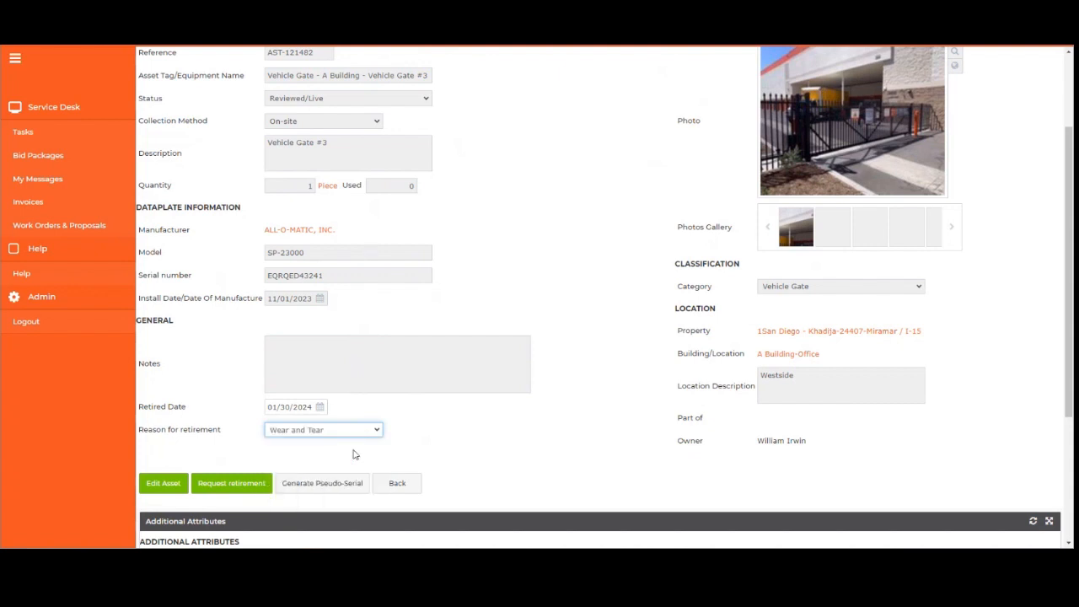
left_click(239, 487)
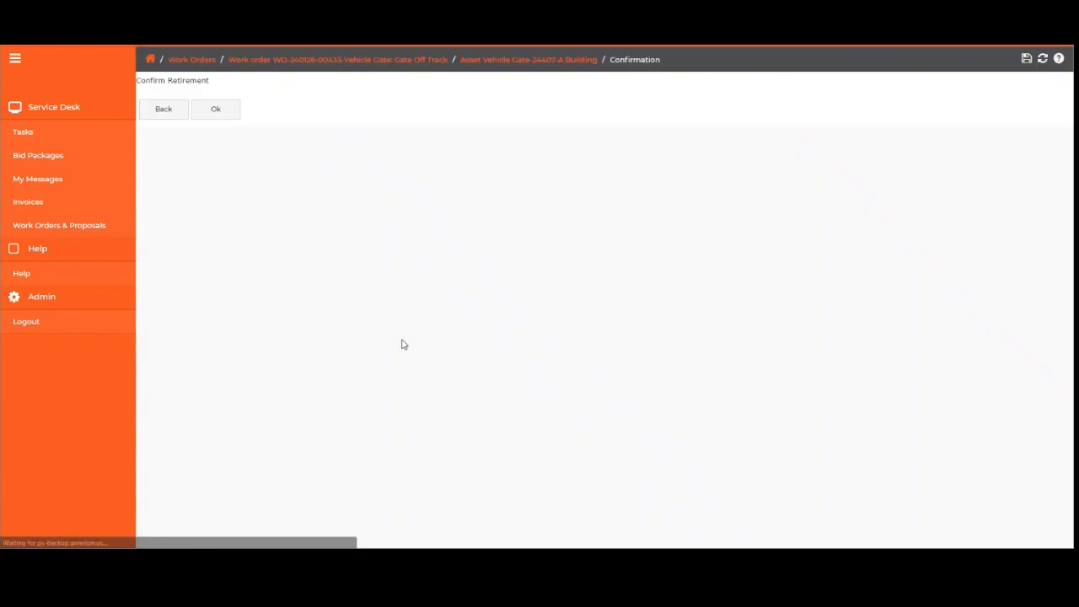
left_click(218, 110)
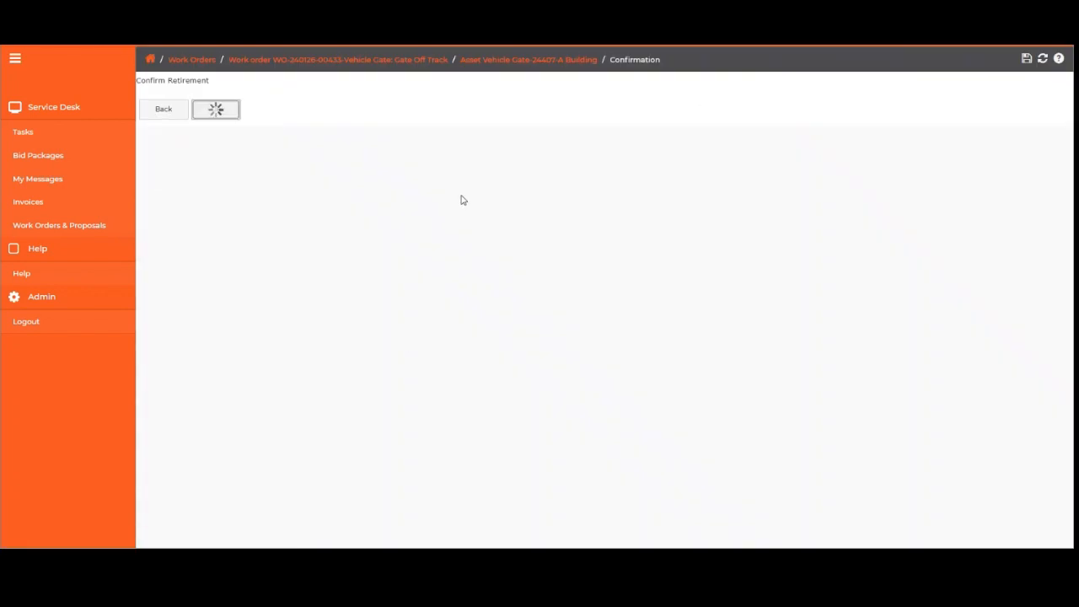
Step: Check the status of the Vehicle Gate #3 asset in the work order's asset list
scroll(459, 204, "down", 1)
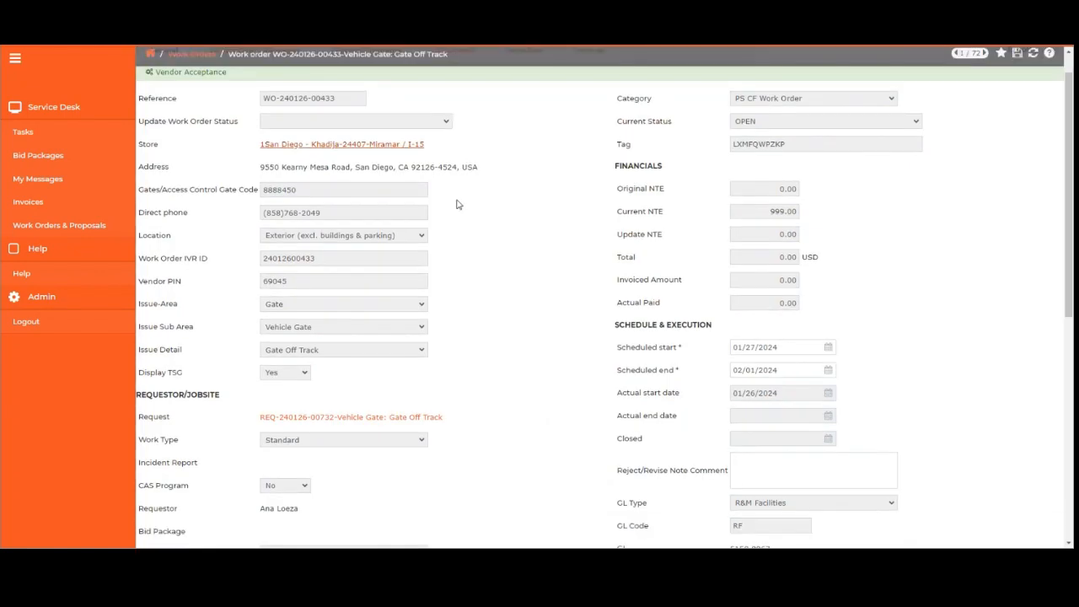
scroll(458, 204, "down", 5)
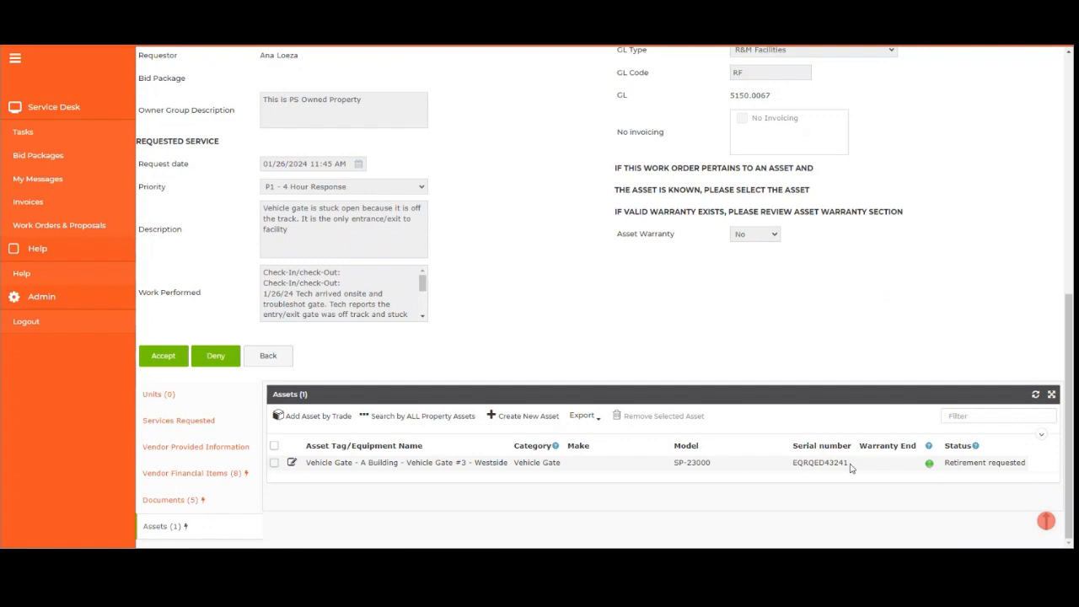
left_click(755, 469)
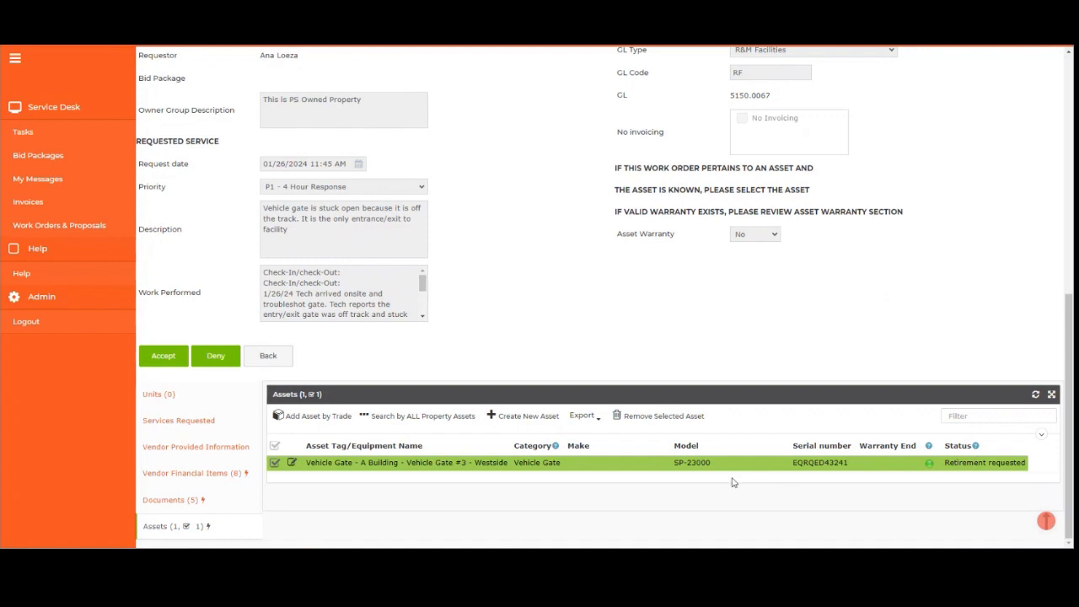
left_click(591, 465)
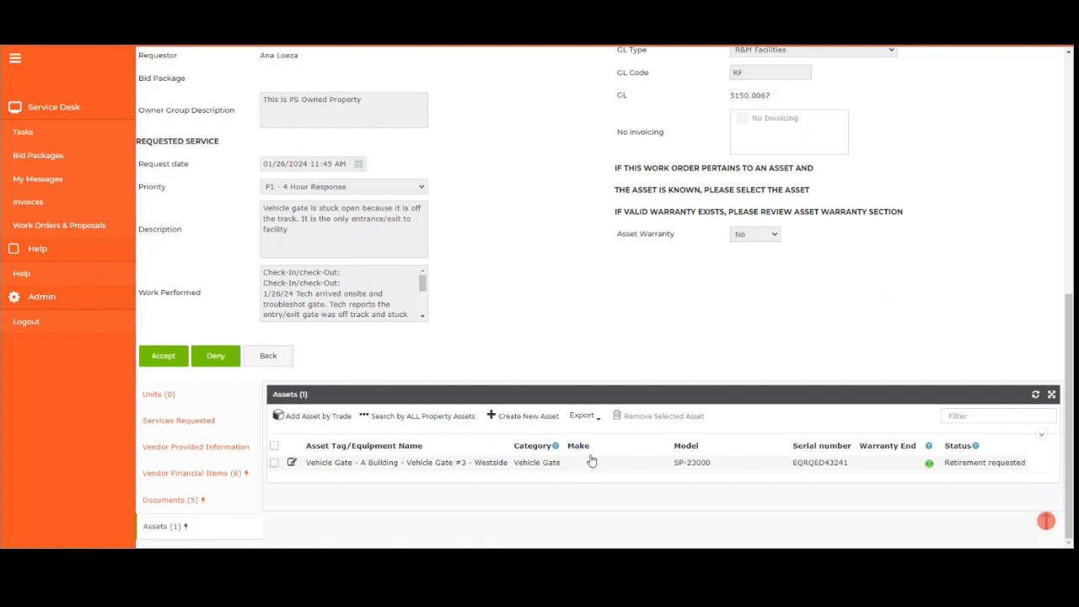
left_click(526, 462)
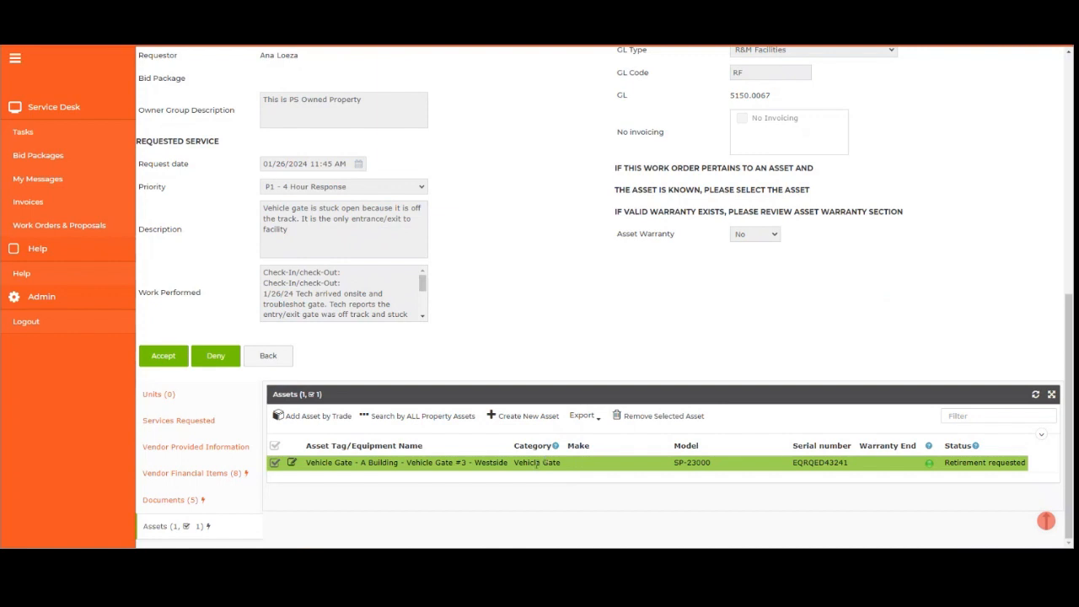
left_click(542, 463)
Step: Start a new asset from the work order and describe it as "Vehicle Gate"
left_click(530, 417)
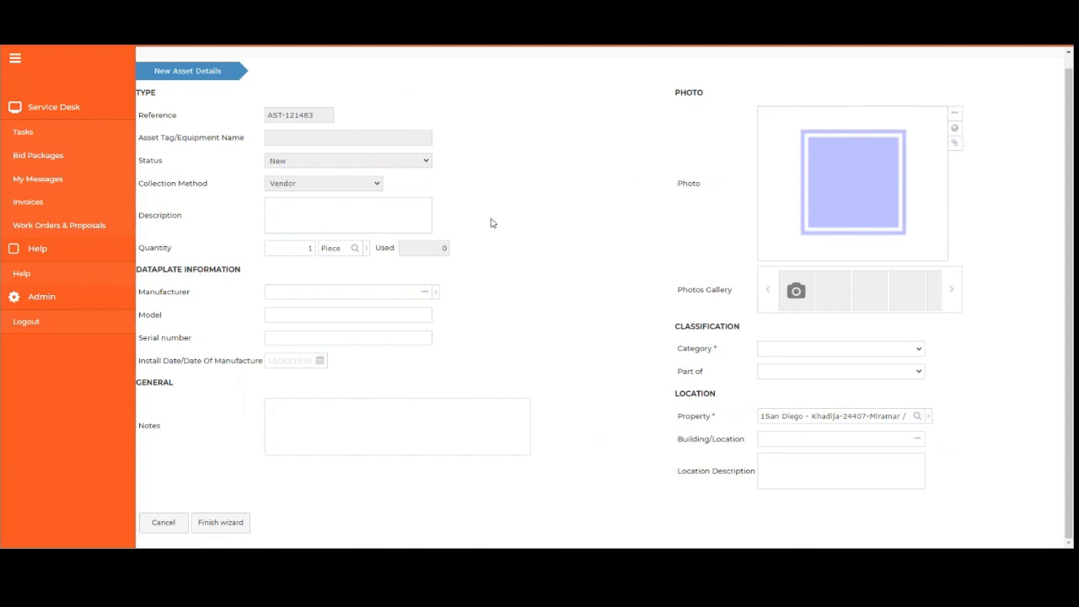
left_click(323, 208)
type("V")
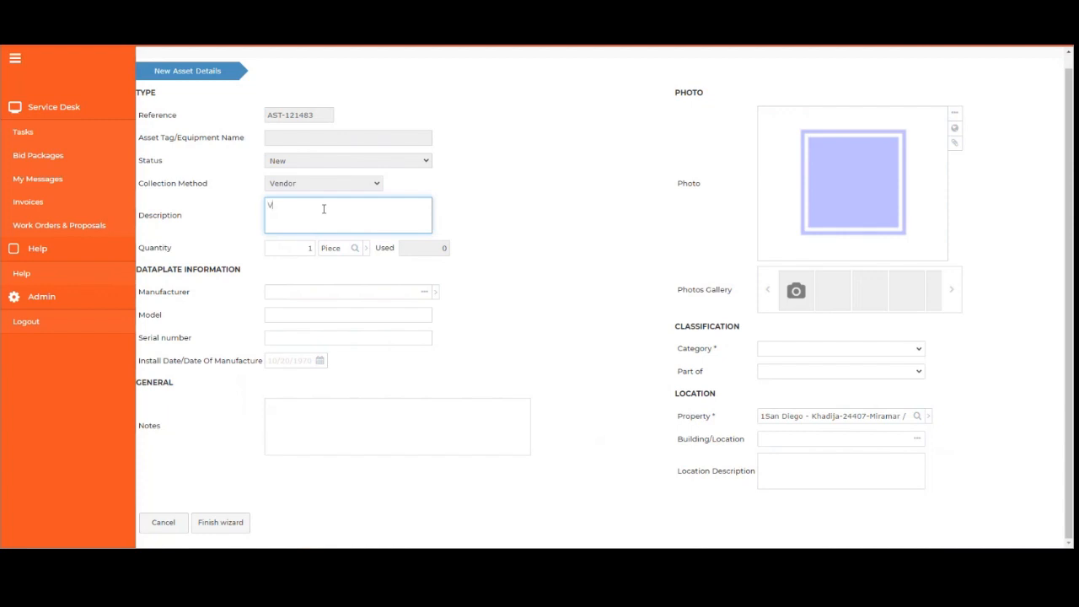
type("ehicle Gate")
Step: Fill in the new asset's dataplate with manufacturer Test, model SP10001, serial number 1234567 and install date 01/30/2024
left_click(316, 290)
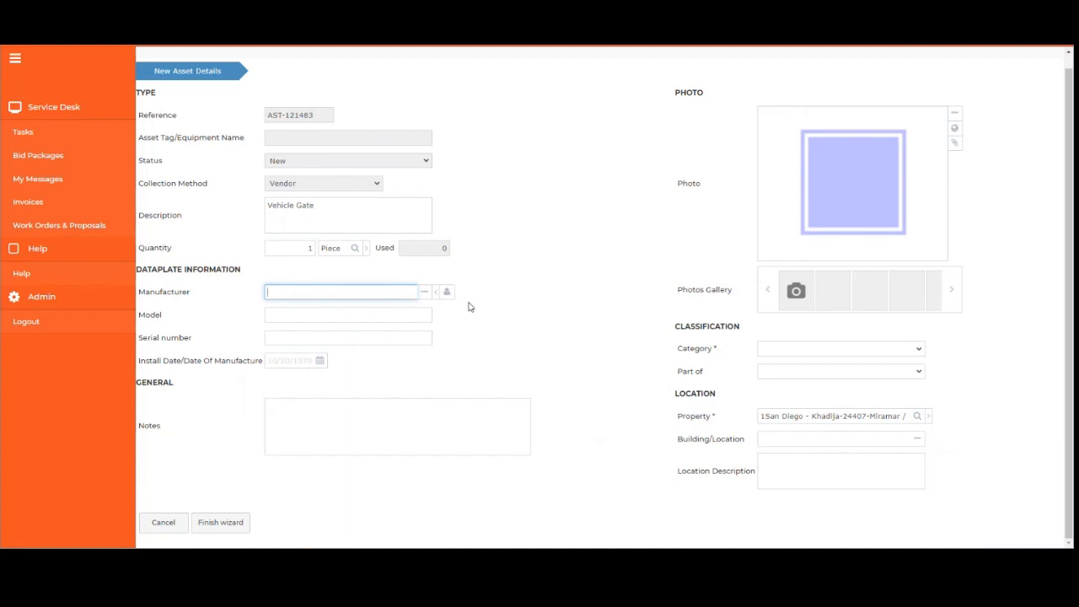
type("A")
key("BackSpace")
type("Test")
left_click(346, 314)
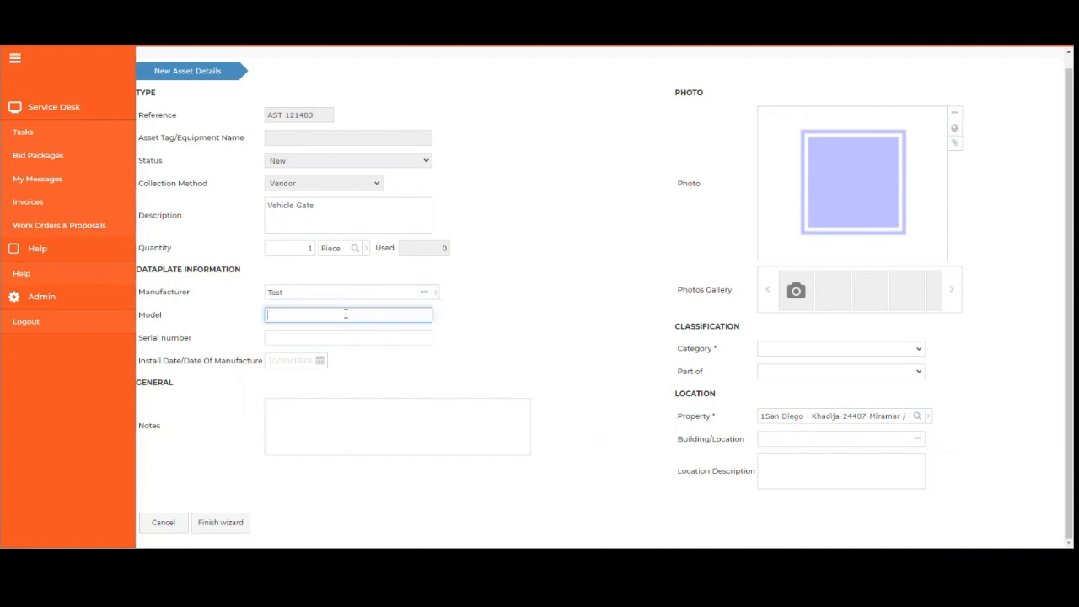
type("SP10001")
left_click(348, 338)
type("12")
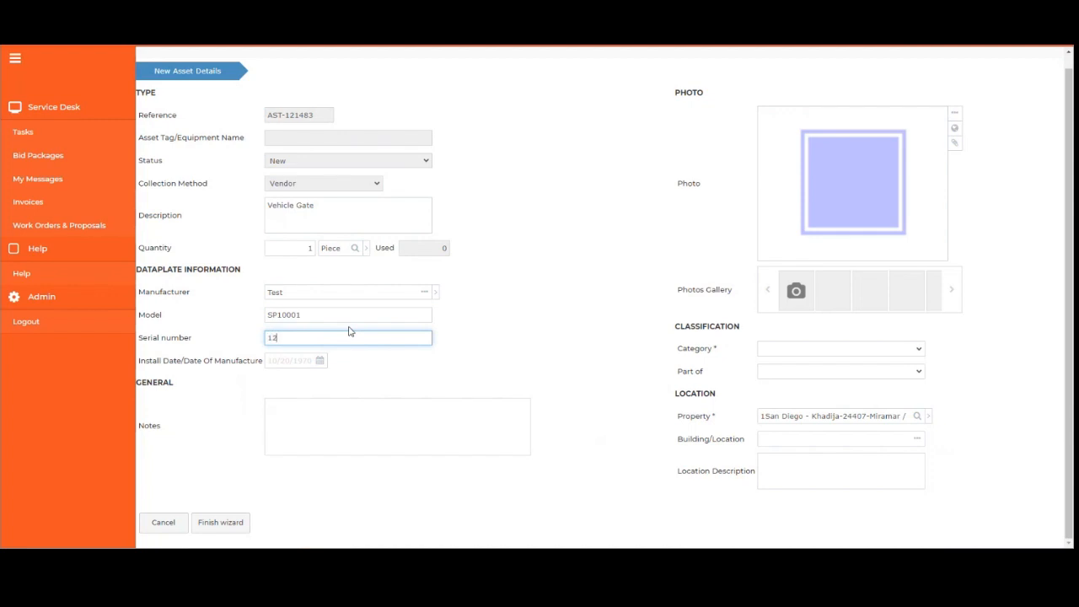
type("34567")
left_click(320, 362)
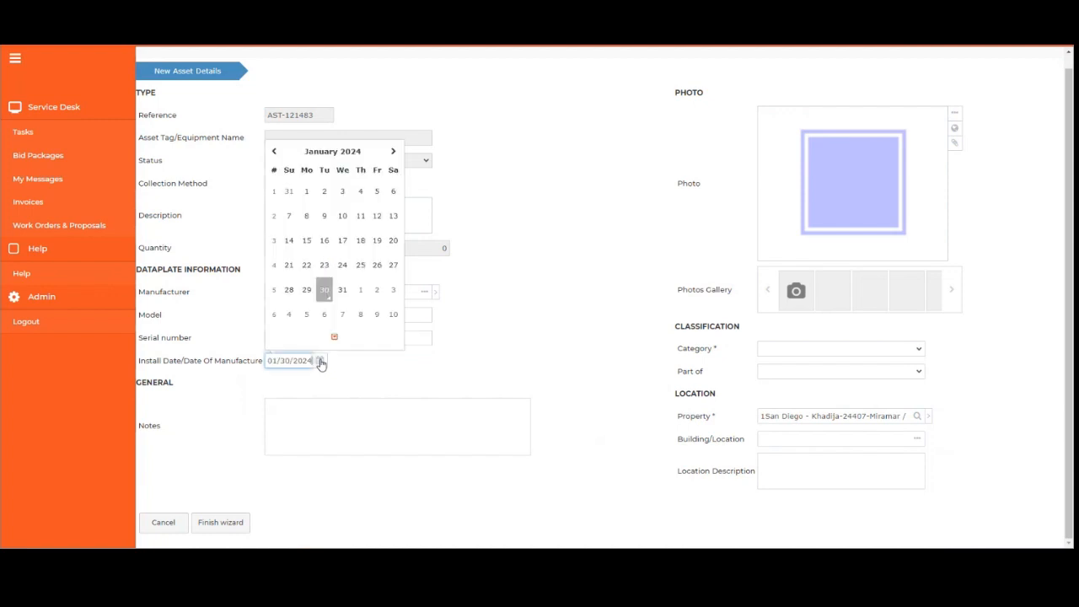
left_click(327, 291)
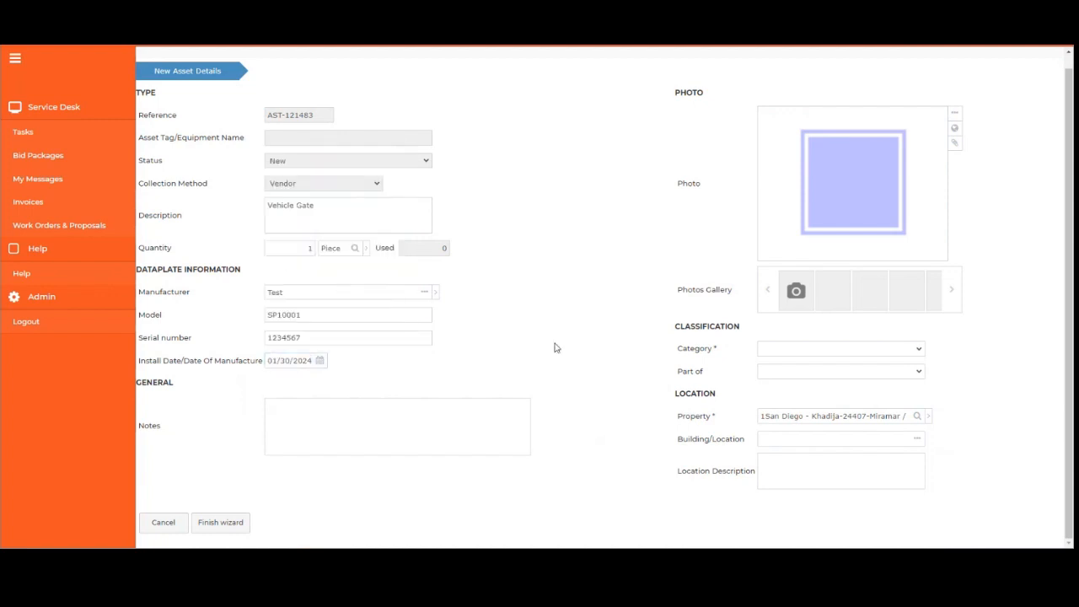
Step: Classify the new asset under the Vehicle Gate category and set its building to A Building-Office
left_click(851, 353)
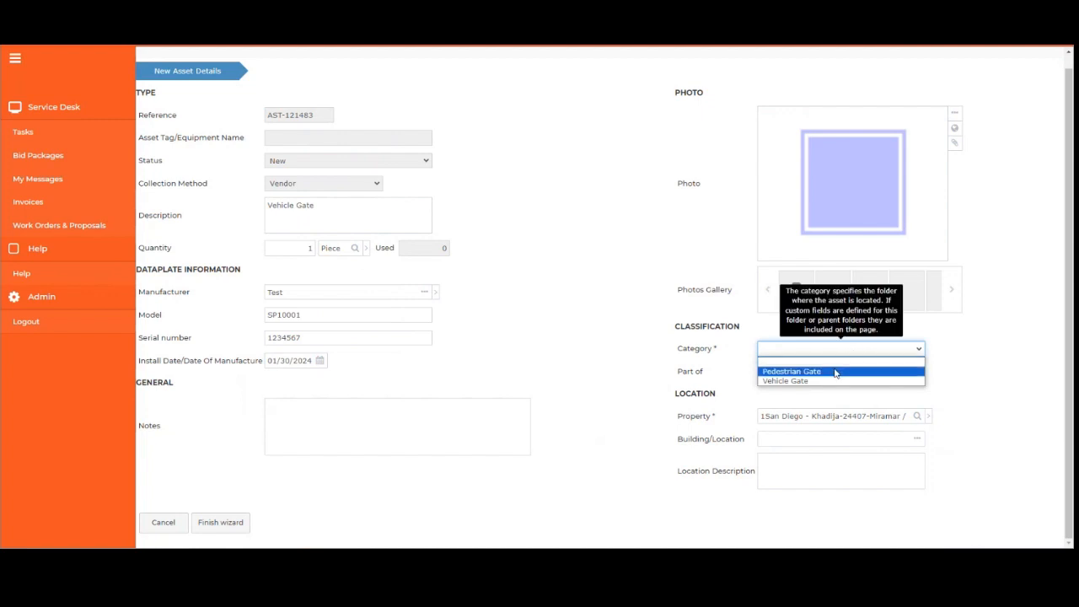
left_click(835, 381)
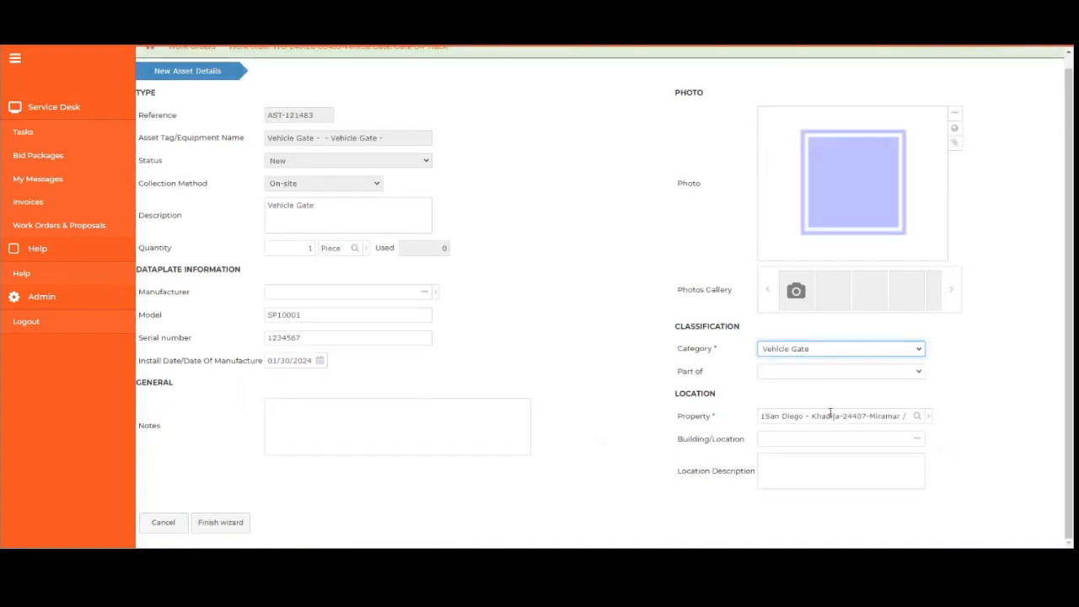
mouse_move(830, 413)
left_click(825, 438)
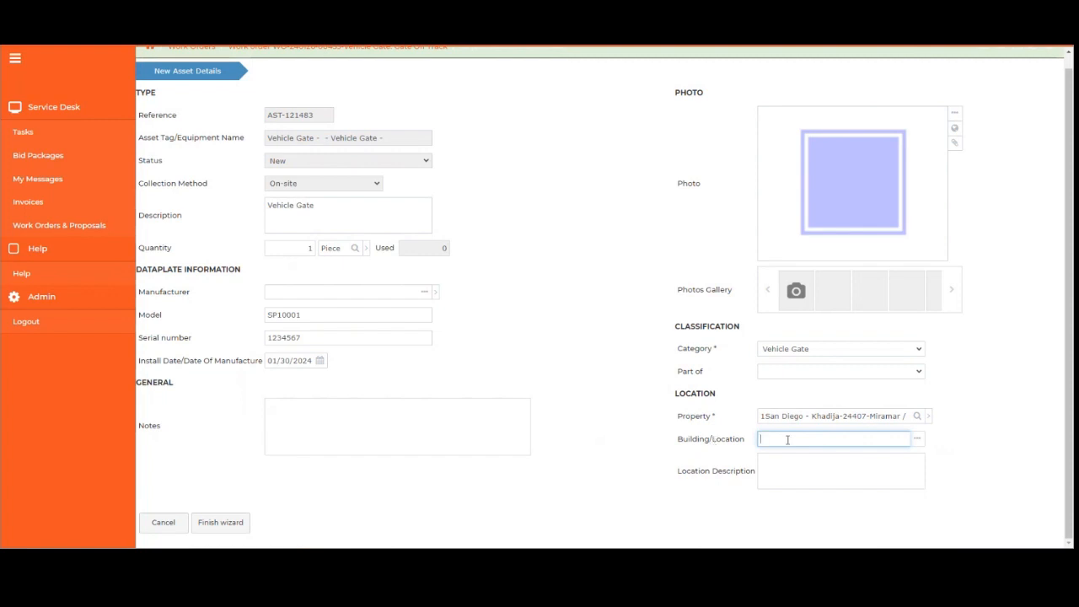
left_click(919, 442)
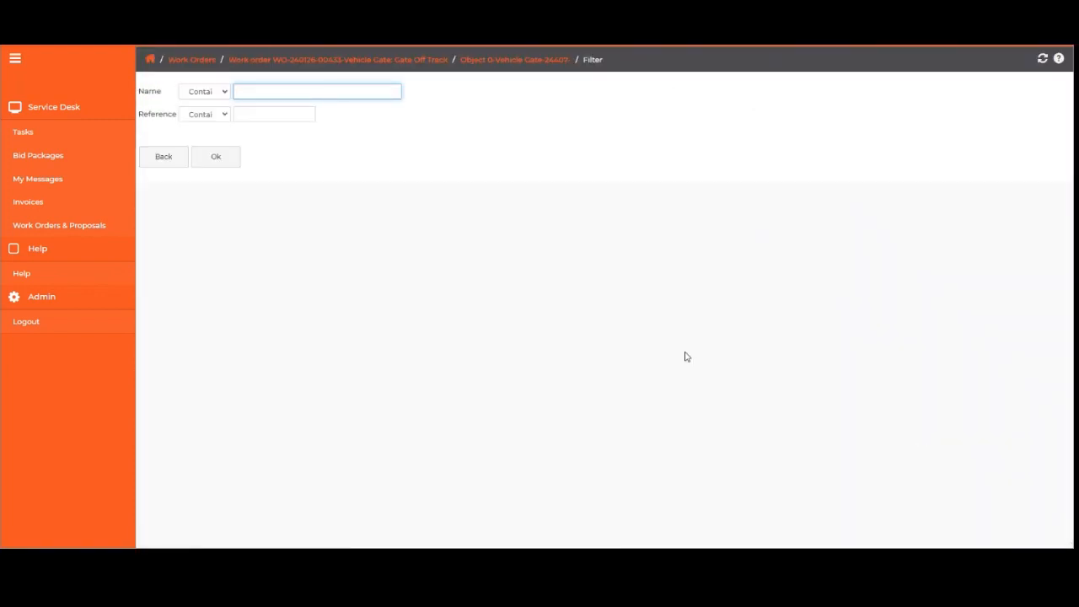
left_click(215, 160)
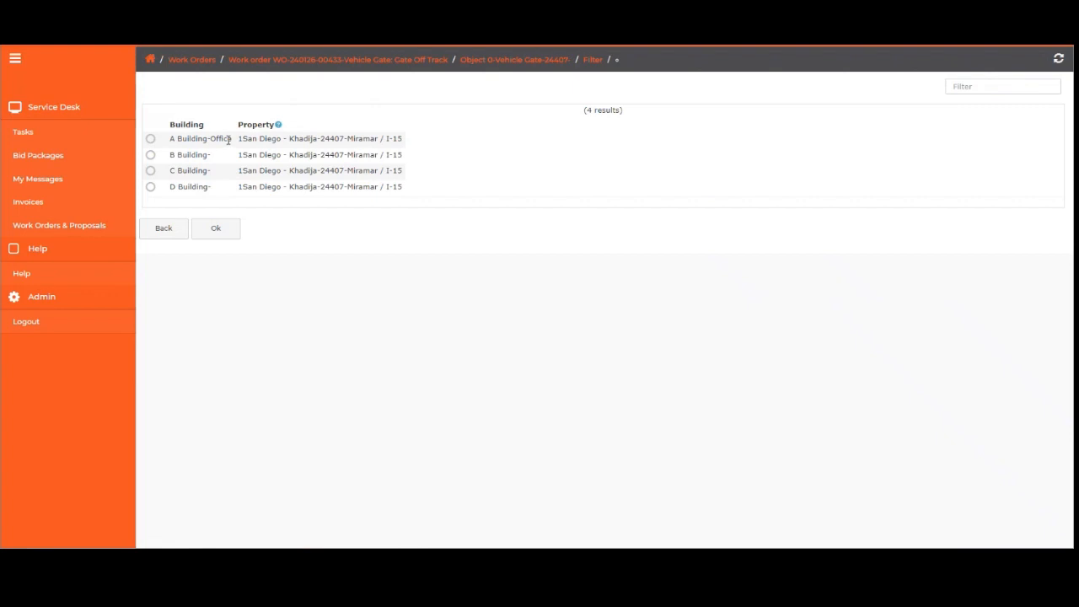
left_click(228, 140)
left_click(221, 232)
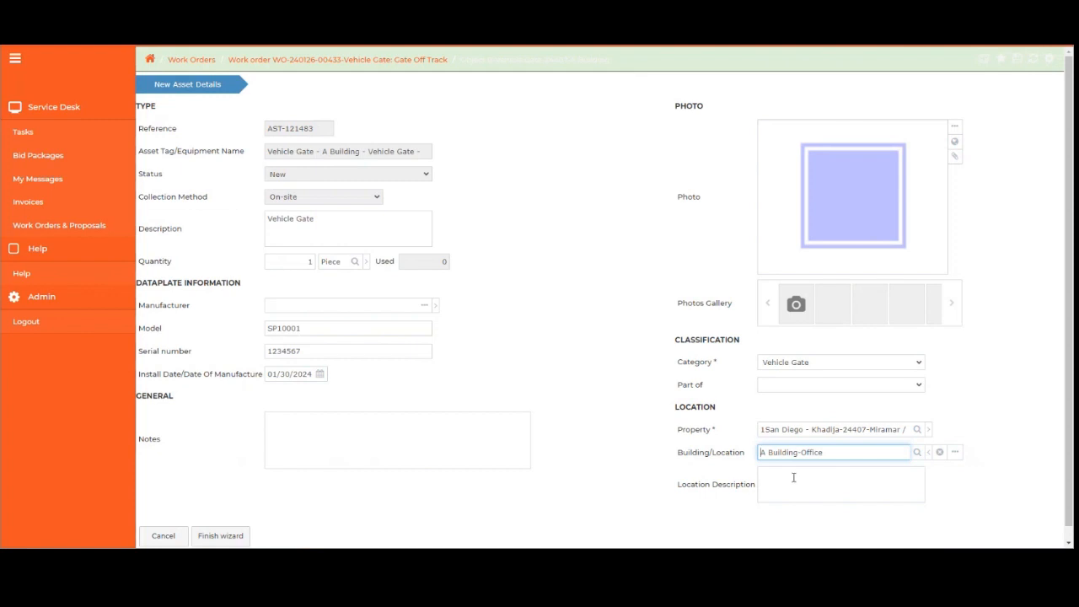
Step: Describe the new asset's location as "West of office" and attach a photo of the gate as its main photo
left_click(793, 475)
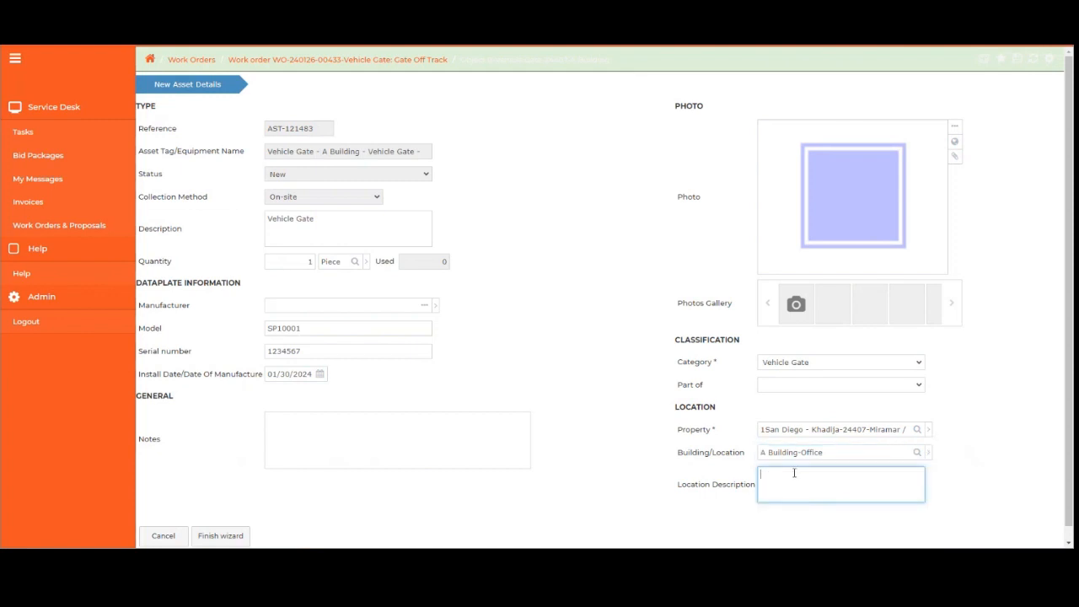
type("West of office")
left_click(956, 158)
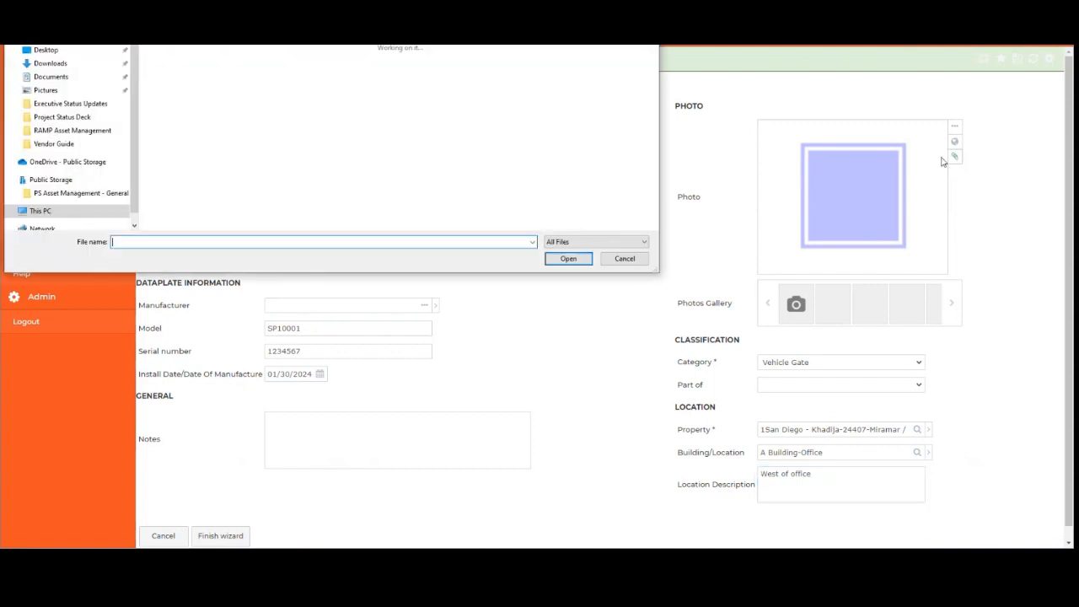
left_click(192, 90)
left_click(569, 258)
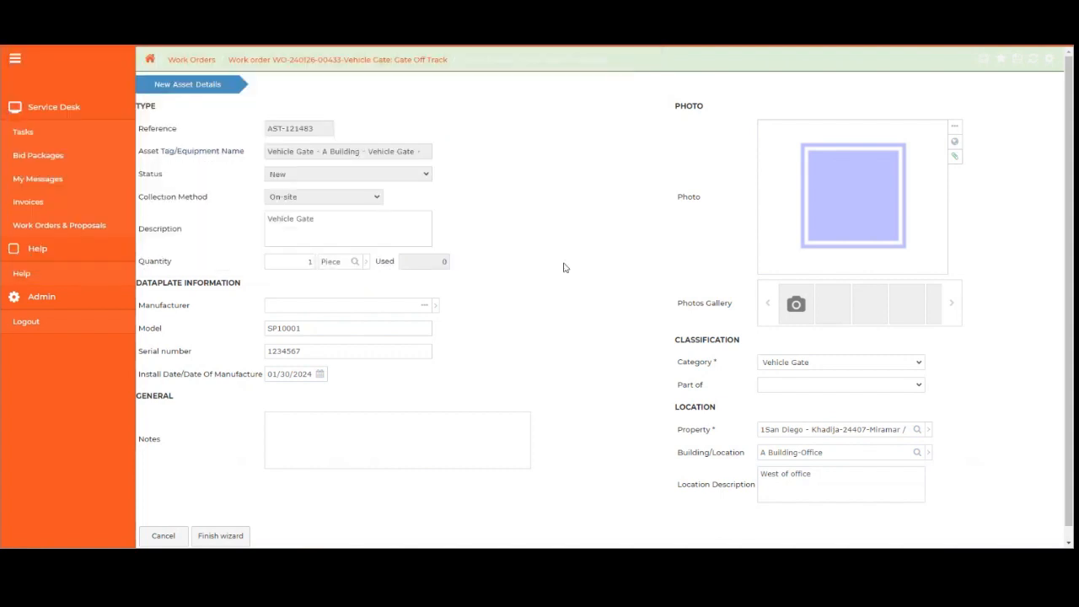
Step: Finish creating the asset and open the new West of office gate's record from the work order's asset list
scroll(571, 265, "down", 1)
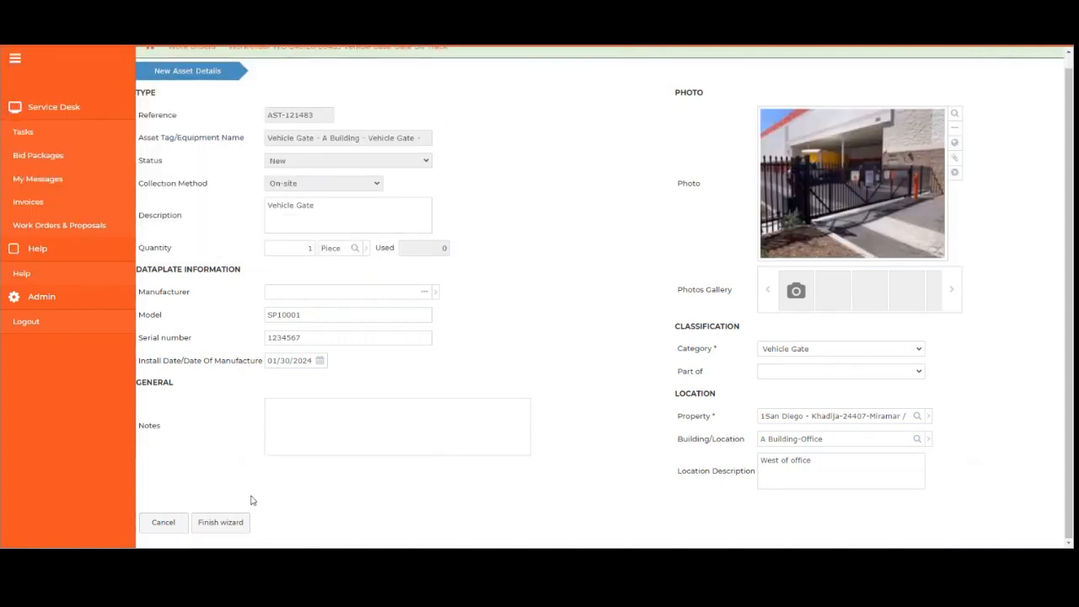
left_click(218, 523)
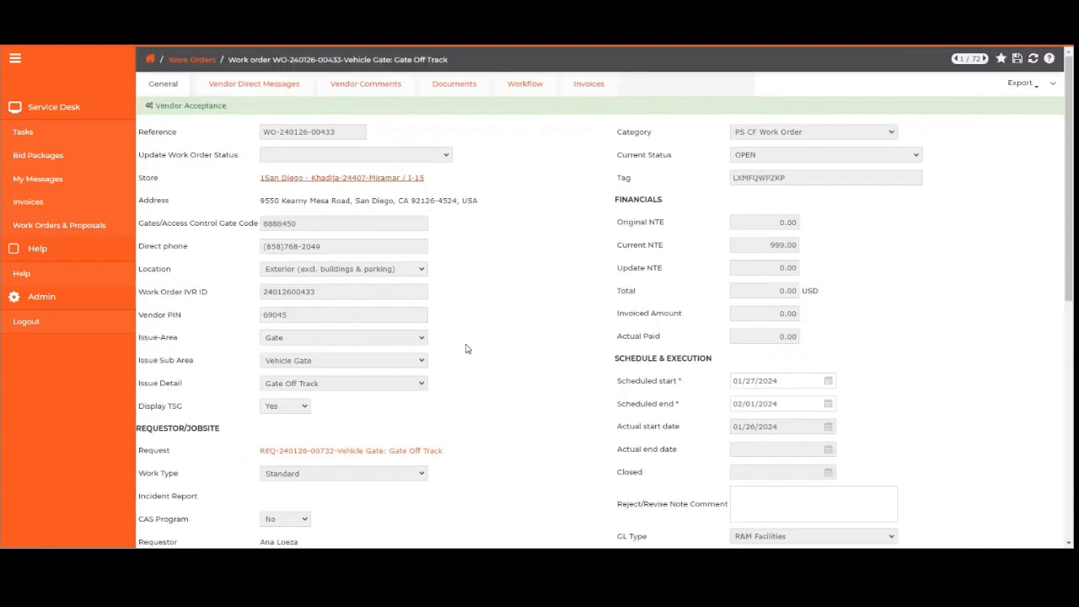
scroll(473, 375, "down", 2)
scroll(473, 375, "down", 4)
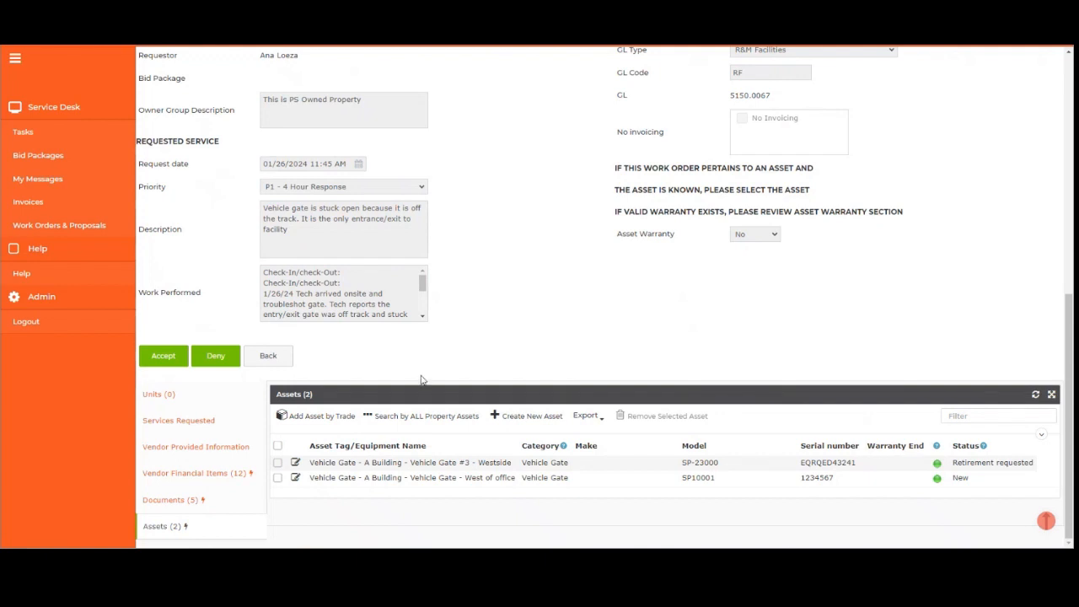
left_click(295, 479)
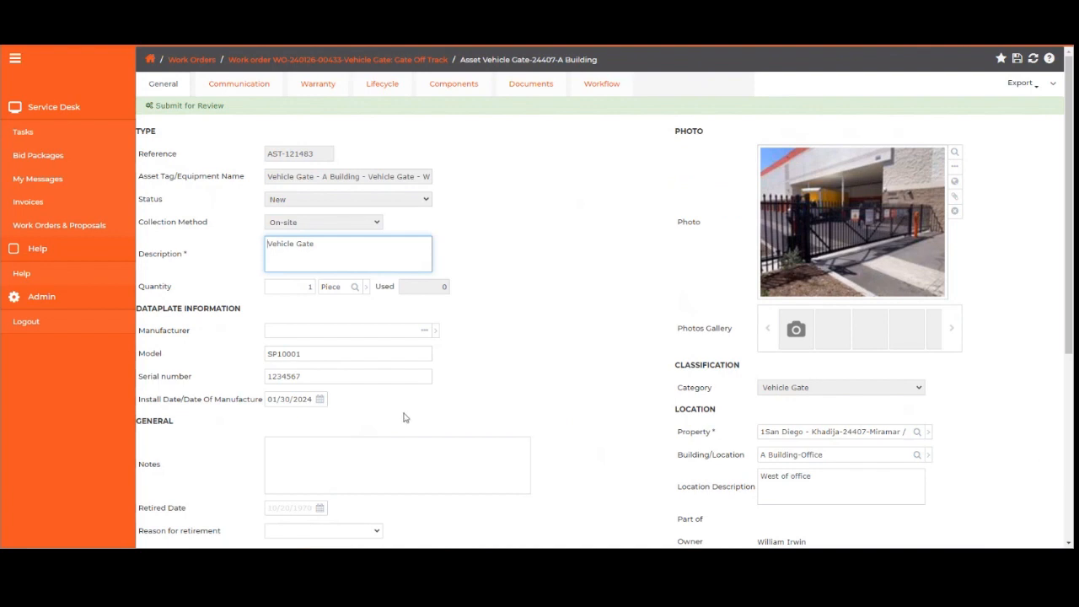
Step: Fill in the gate's additional attributes with type Sliding, gate length 10 ft and gate height 7 ft
scroll(461, 361, "down", 5)
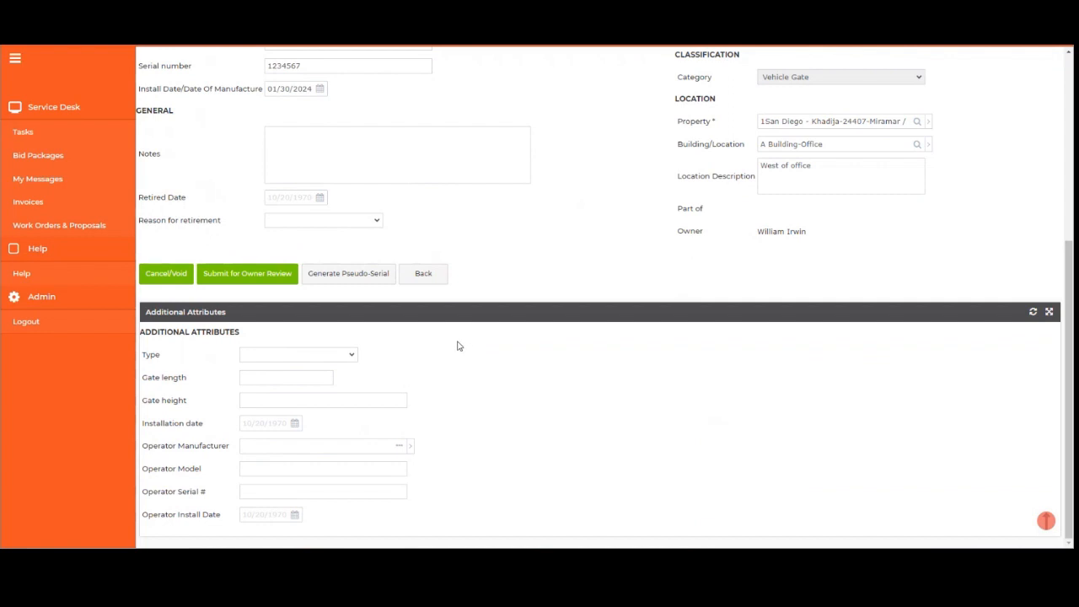
left_click(329, 358)
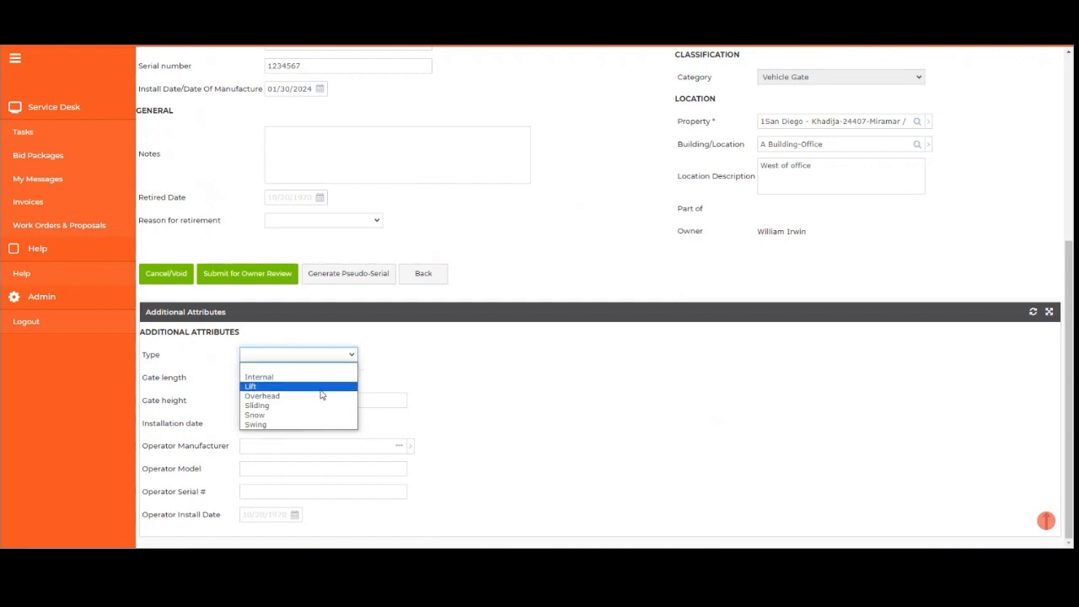
left_click(316, 405)
left_click(293, 376)
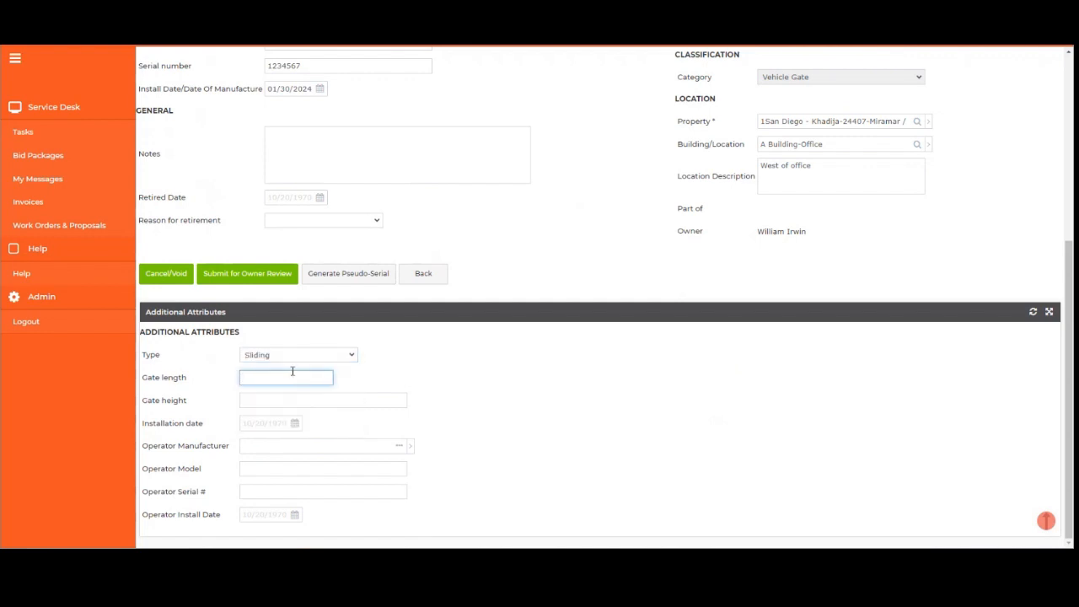
type("10 ft")
key("Tab")
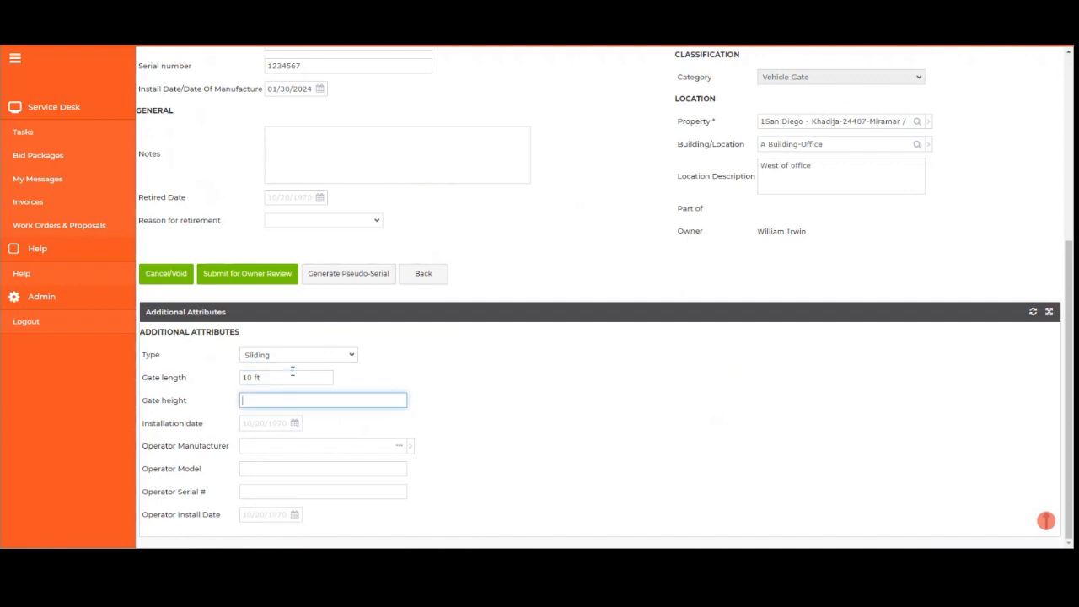
type("7 ft")
left_click(417, 424)
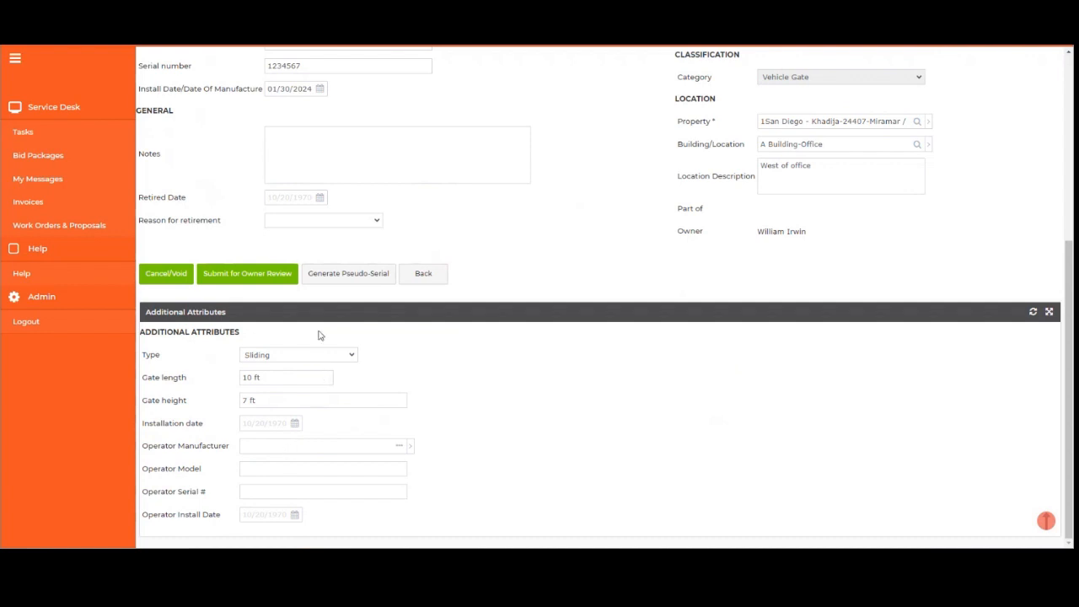
Step: Submit the new vehicle gate asset for owner review
scroll(321, 335, "up", 1)
scroll(329, 327, "down", 1)
scroll(434, 411, "up", 2)
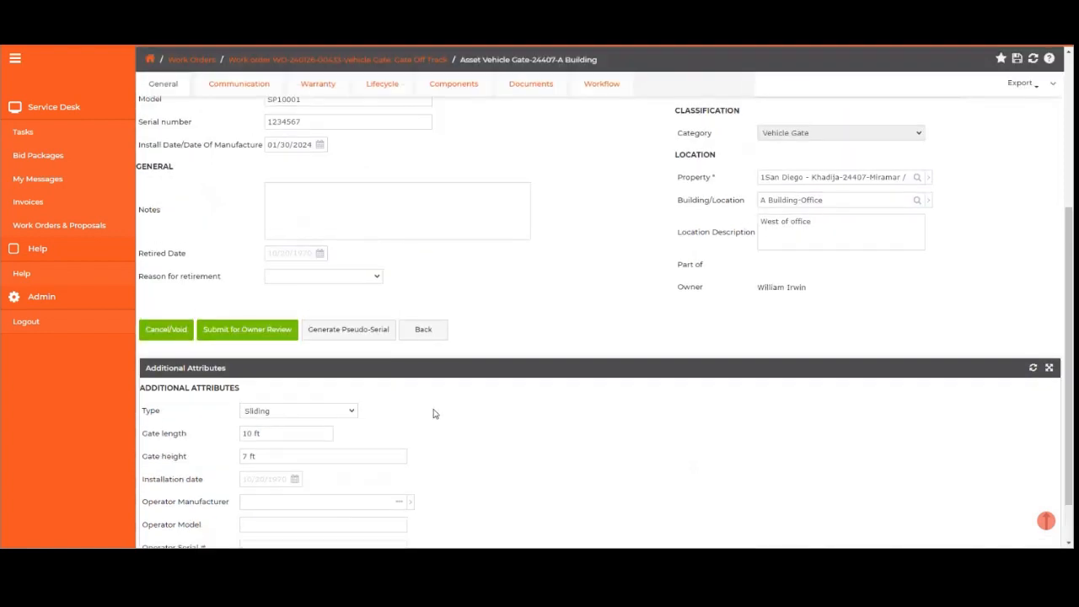
scroll(434, 411, "up", 1)
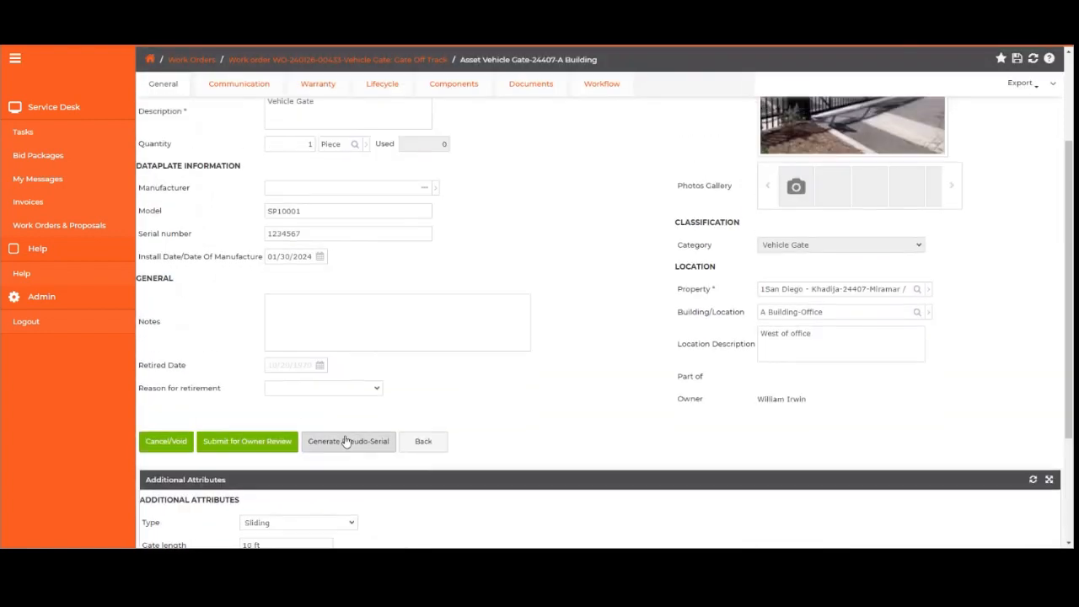
left_click(253, 445)
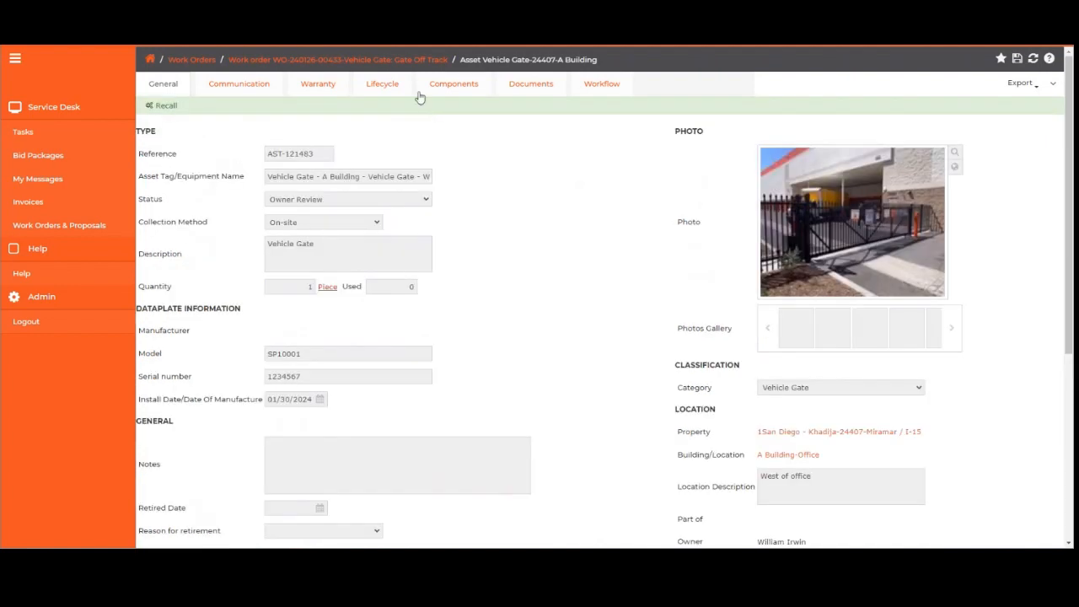
Step: Return to the vehicle gate work order and refresh its asset list to check the new asset's status
left_click(410, 61)
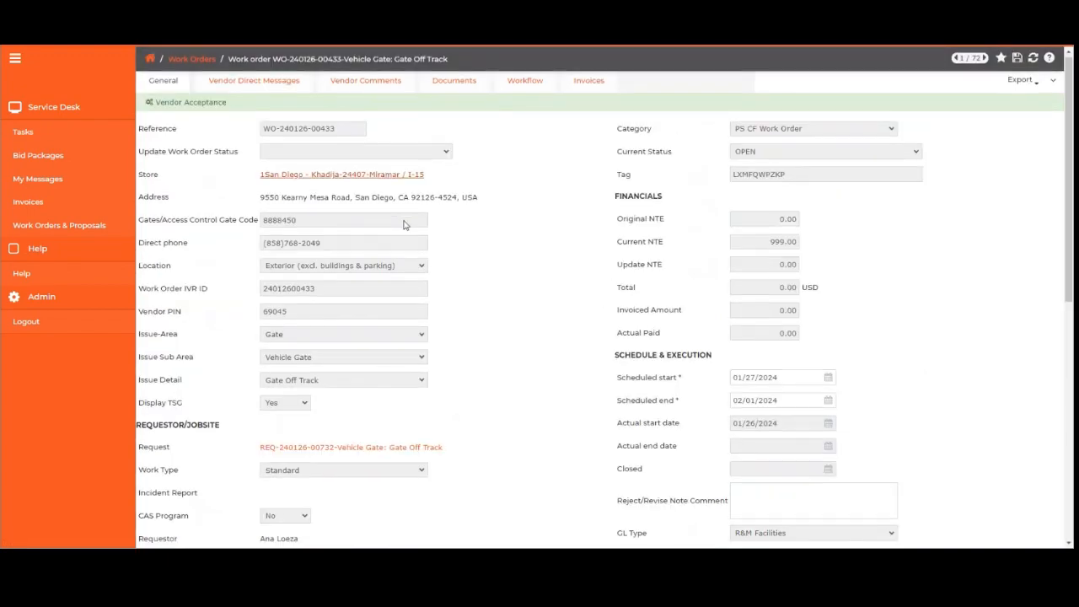
scroll(404, 227, "down", 5)
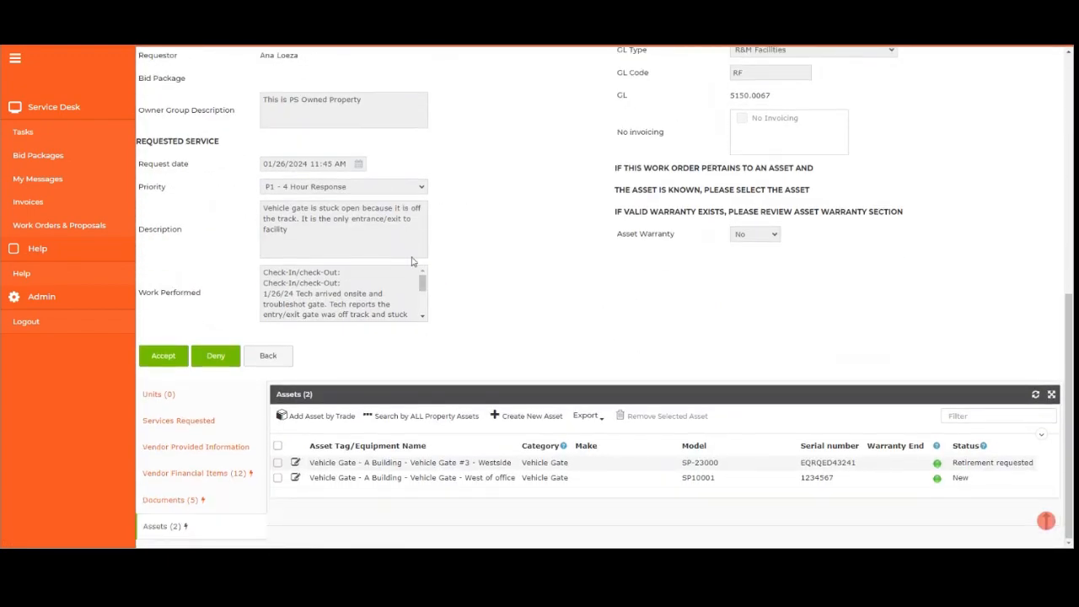
left_click(1035, 394)
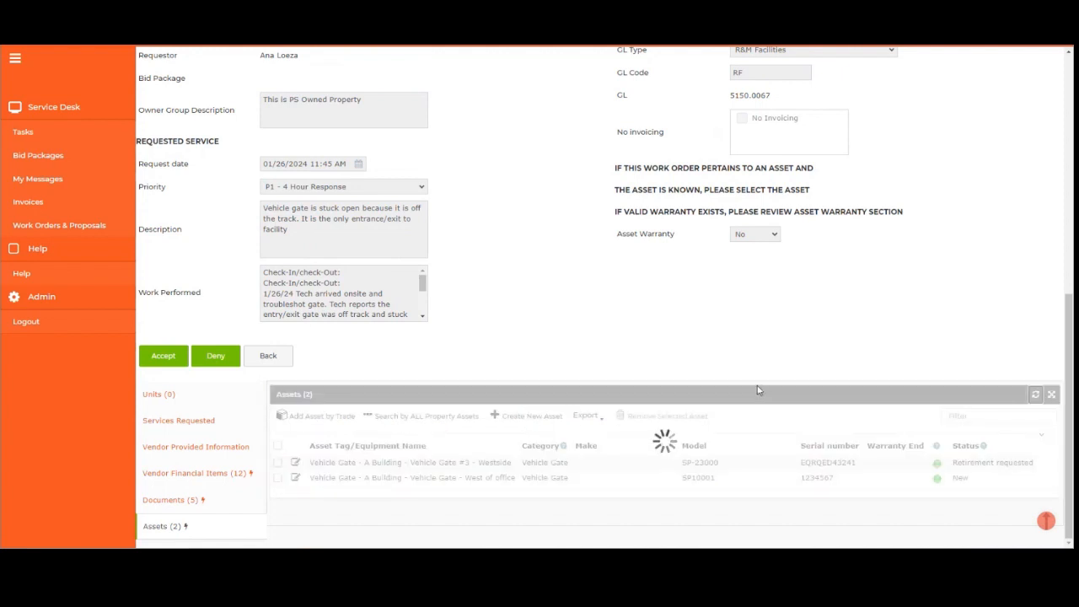